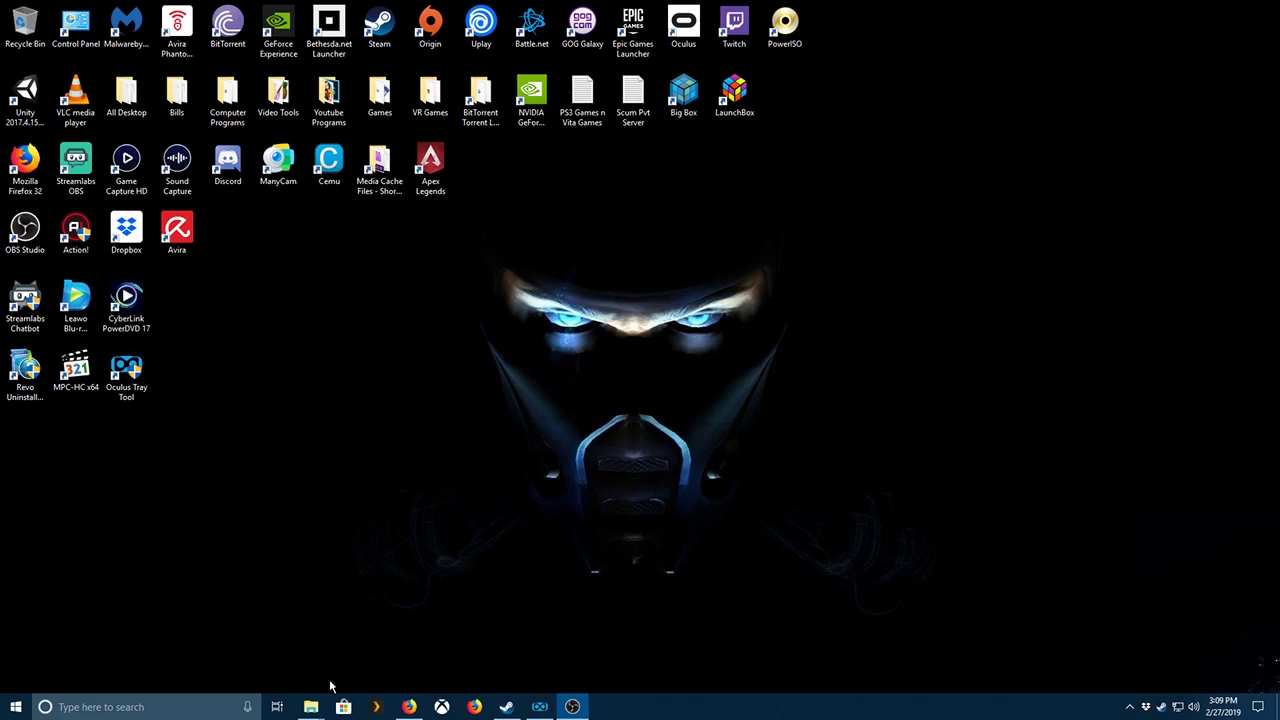
# Read the Reddit instructions post, scrolling down through its steps.
pyautogui.click(409, 707)
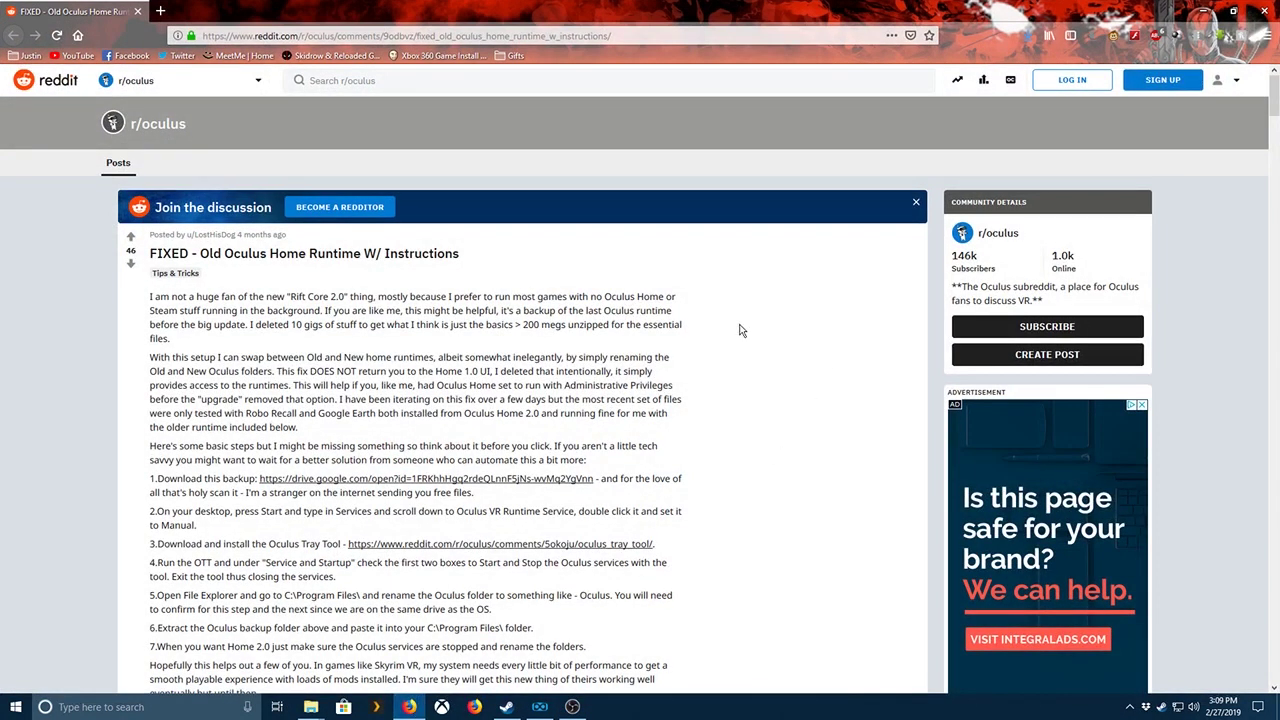
pyautogui.click(1201, 11)
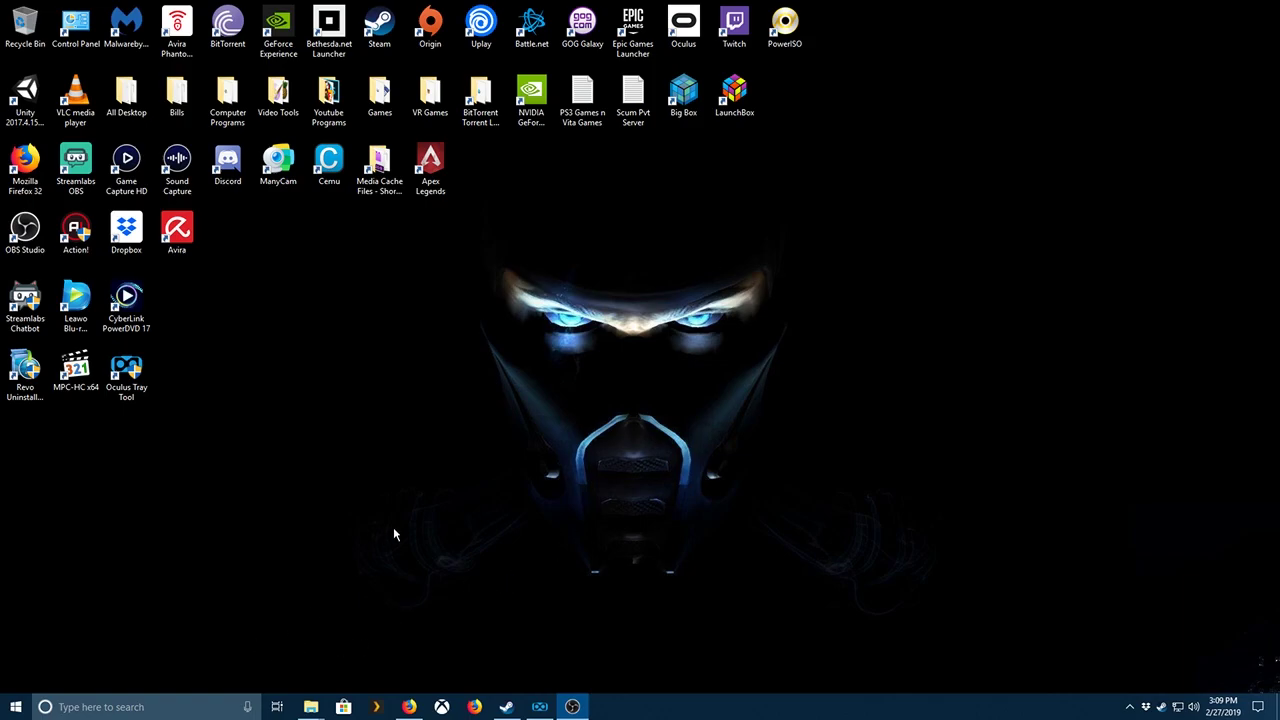
pyautogui.click(409, 707)
pyautogui.scroll(-3, 591, 369)
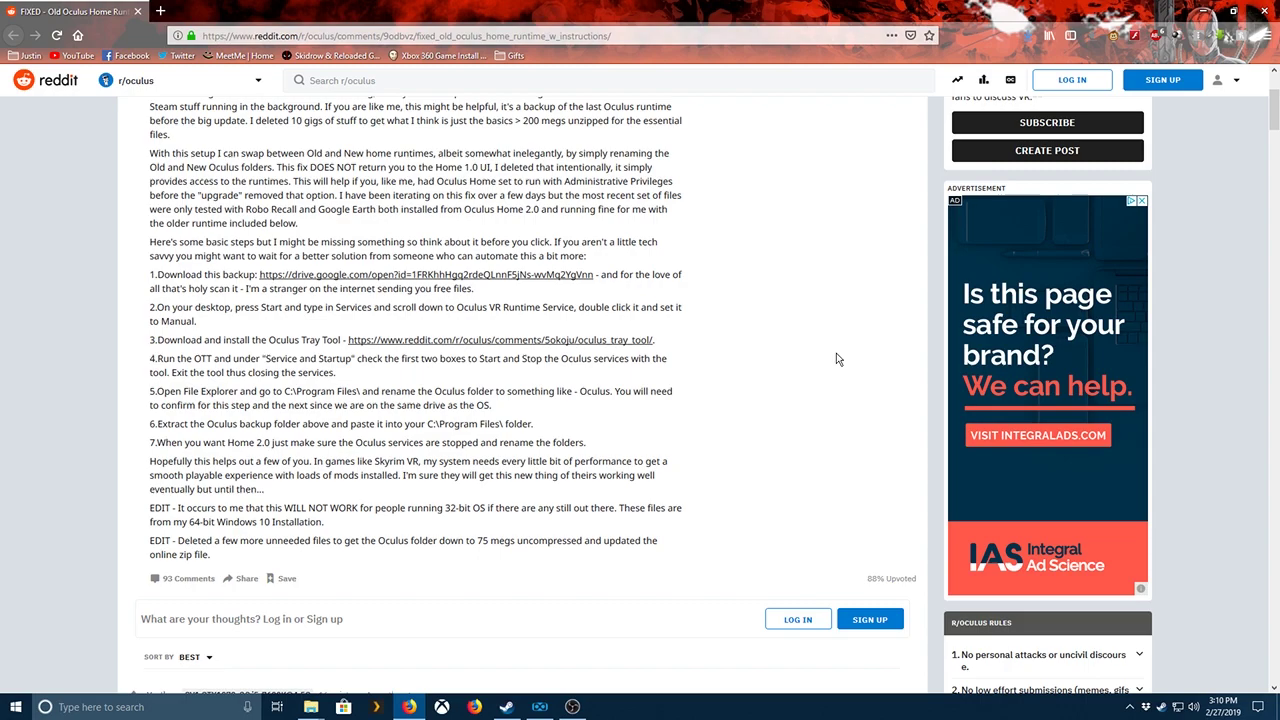
pyautogui.click(1199, 10)
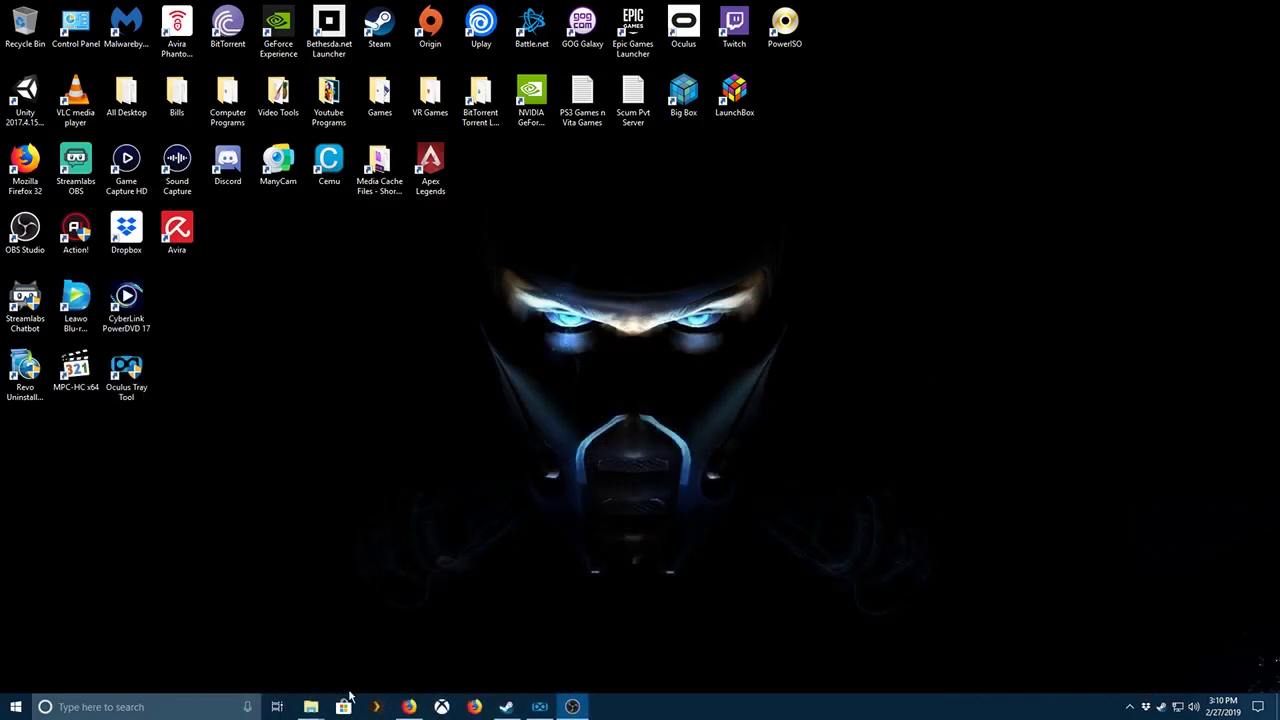
# In the Downloads window, view the 7-Zip actions for the Oculus Small archive, then dismiss them.
pyautogui.moveTo(311, 707)
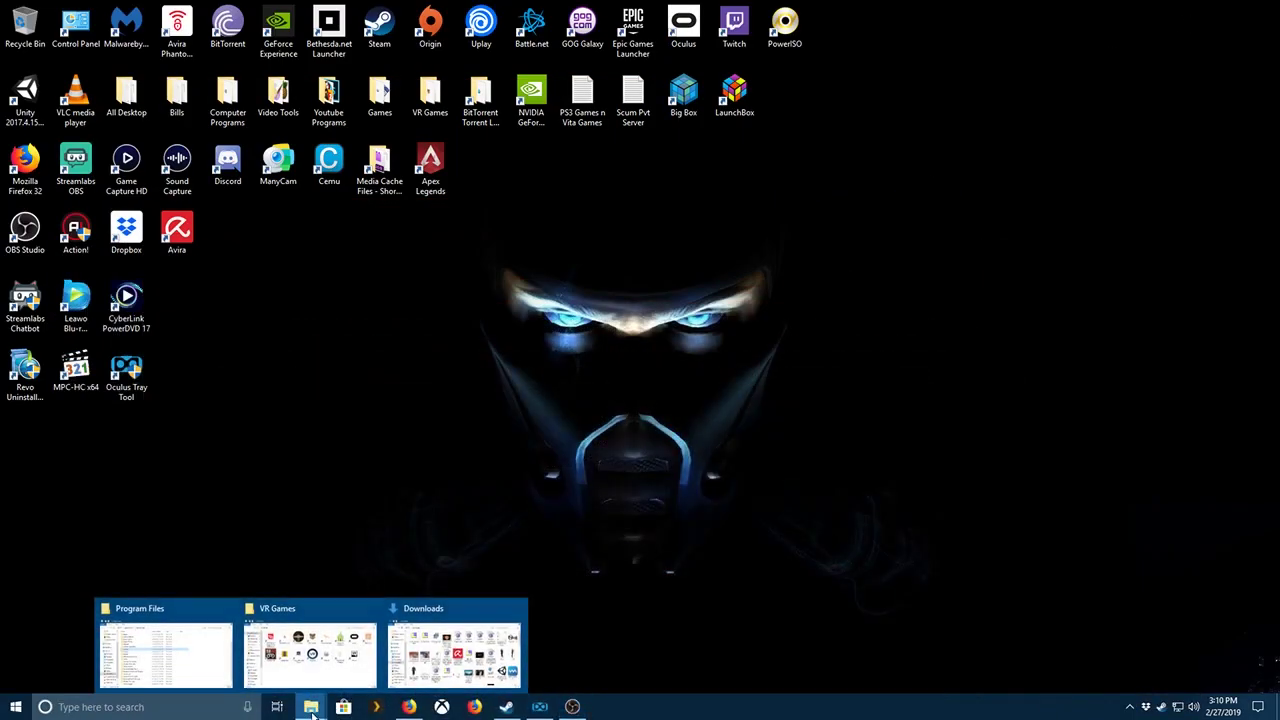
pyautogui.click(466, 652)
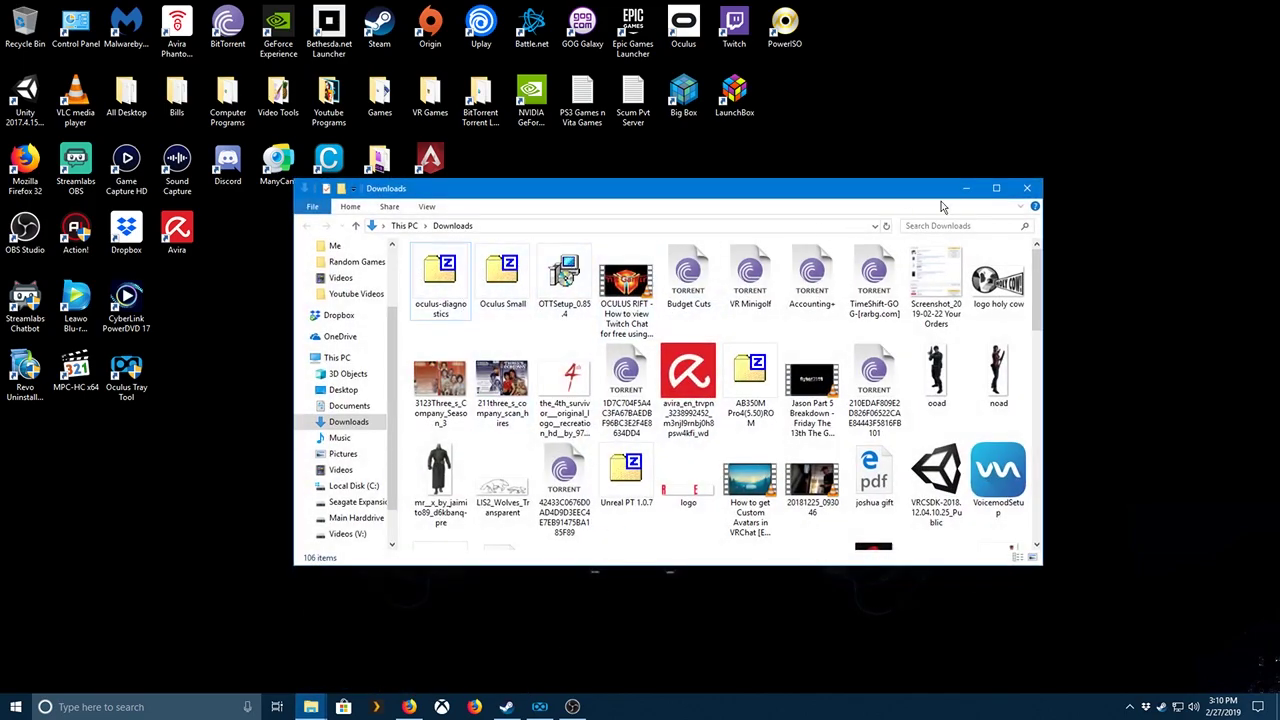
pyautogui.rightClick(514, 265)
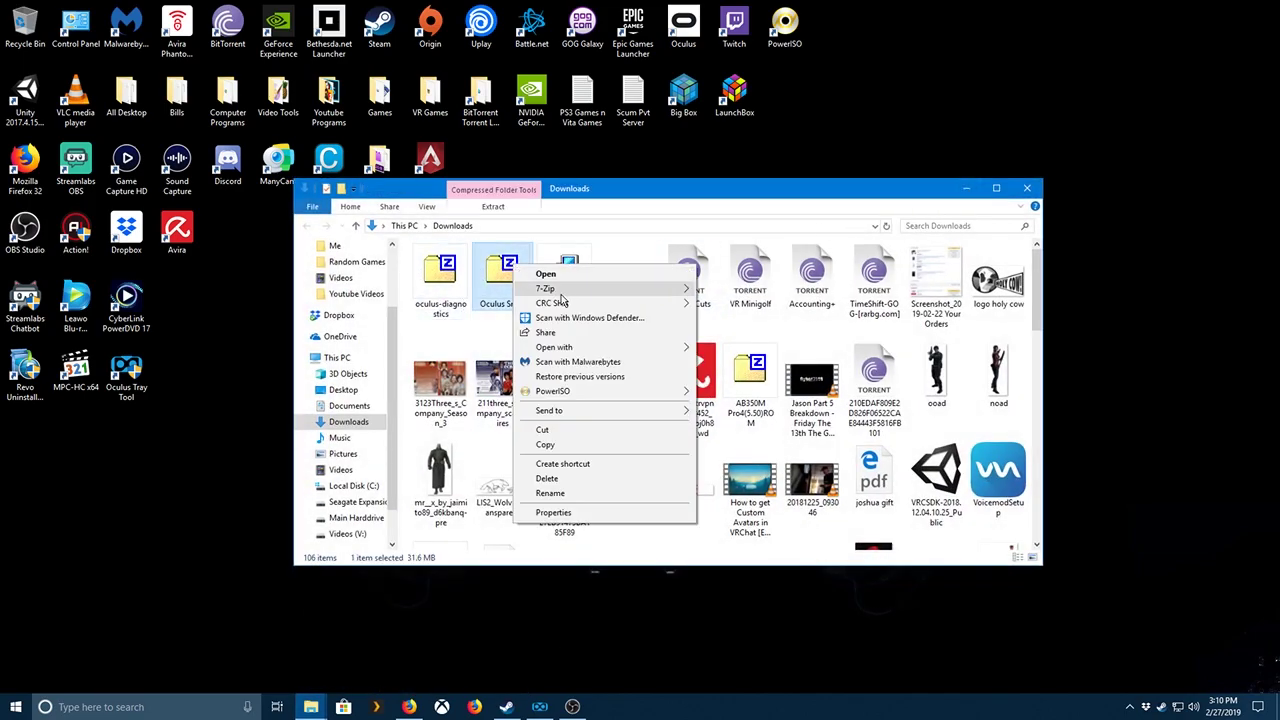
pyautogui.moveTo(600, 289)
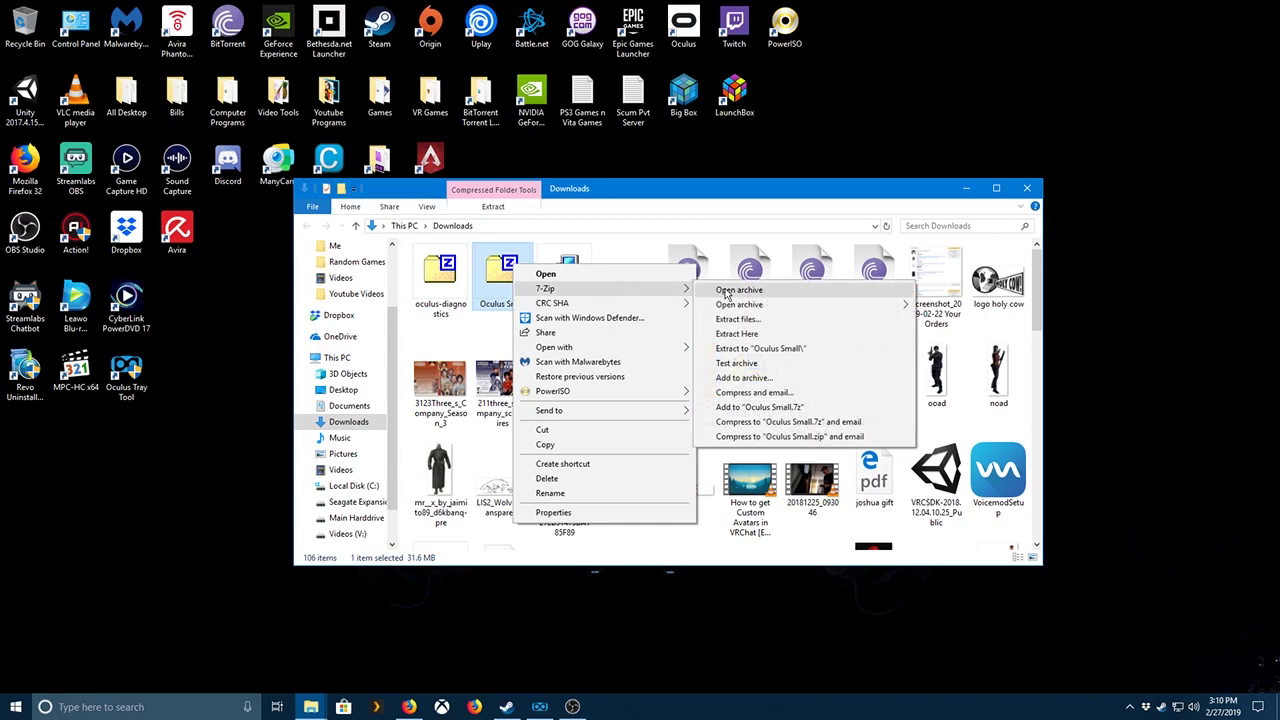
pyautogui.click(902, 197)
# Minimize Downloads and bring up the Program Files window showing Oculus and Oculus1.
pyautogui.click(966, 188)
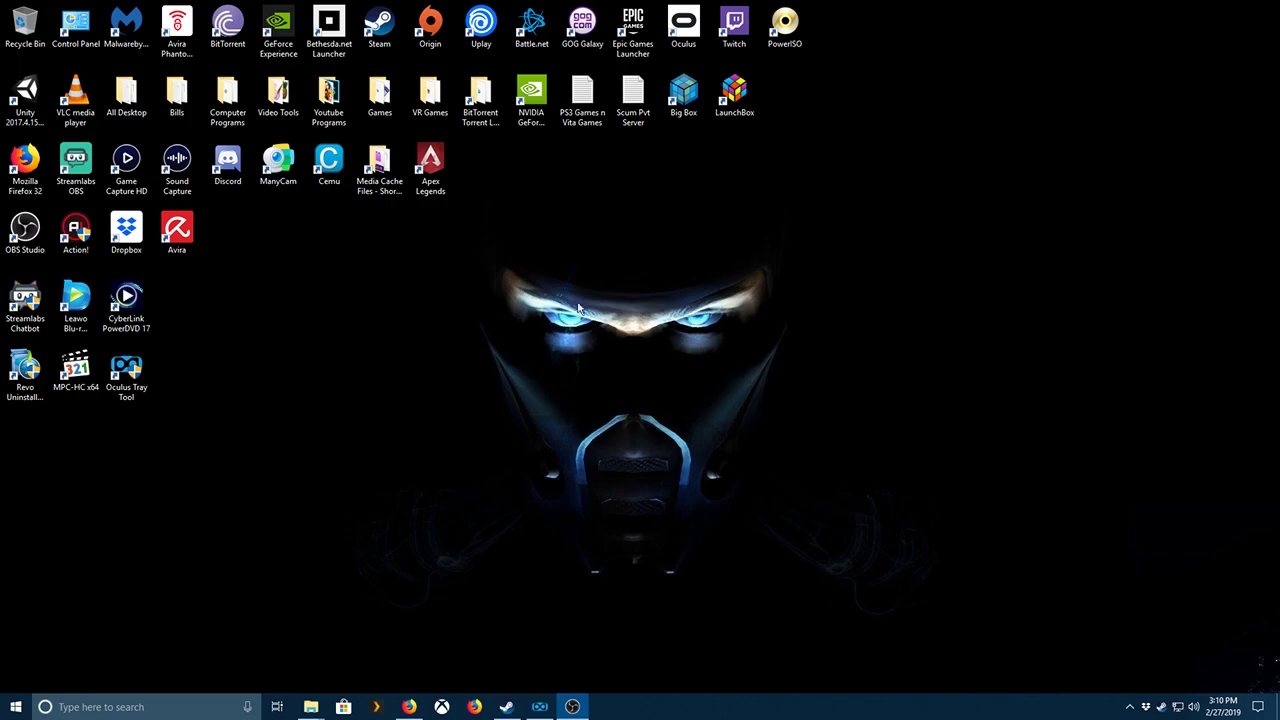
pyautogui.moveTo(305, 710)
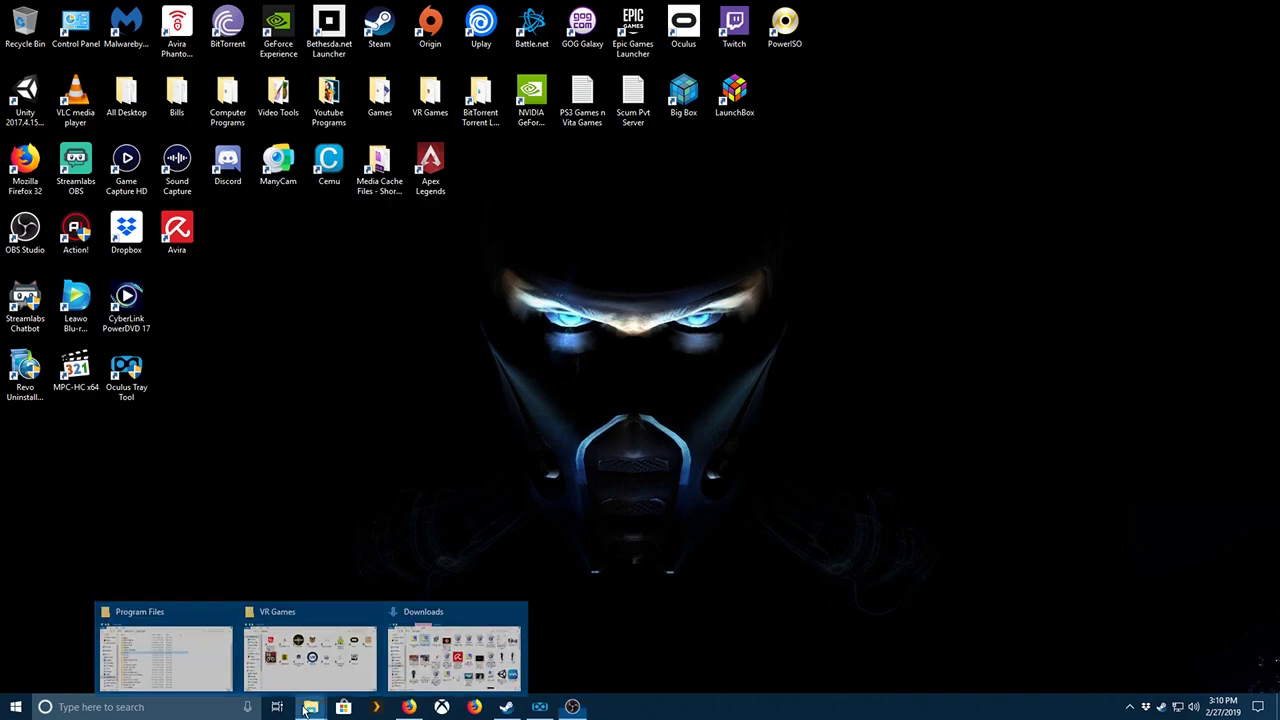
pyautogui.click(165, 655)
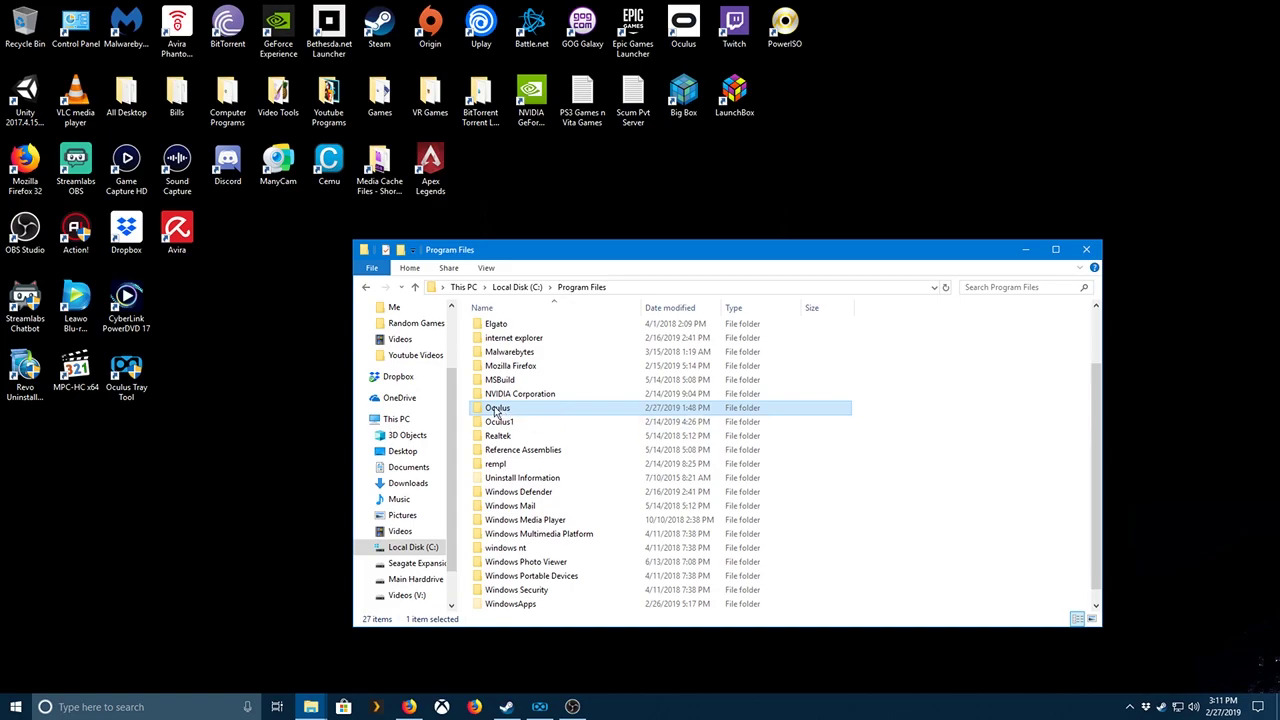
# Start renaming Oculus1 but cancel, reselect Oculus, and minimize the Program Files window.
pyautogui.click(506, 427)
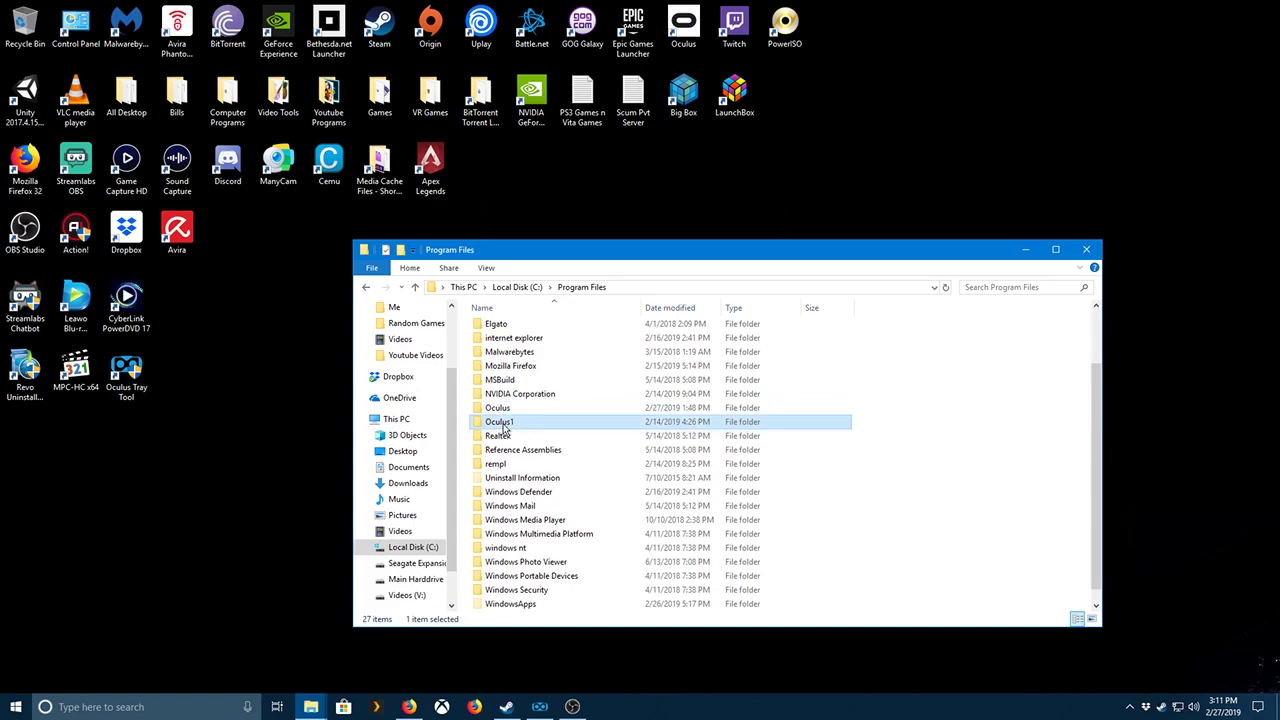
pyautogui.click(506, 428)
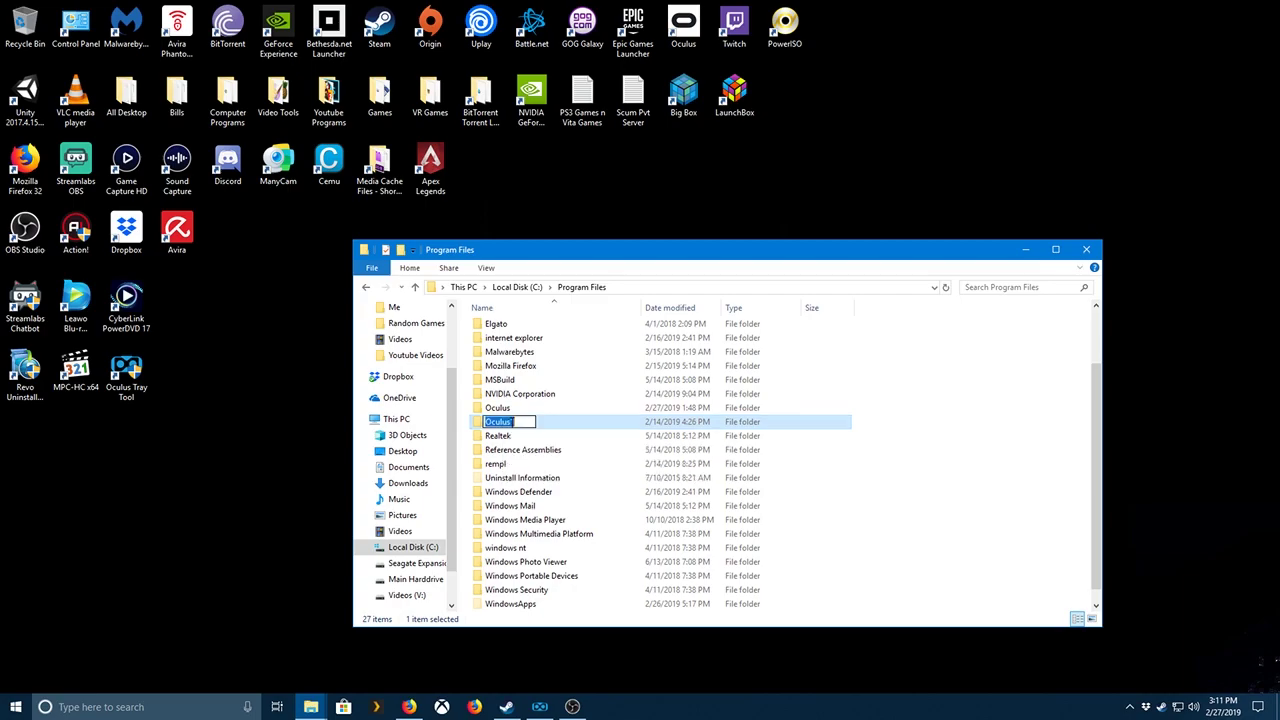
pyautogui.click(500, 409)
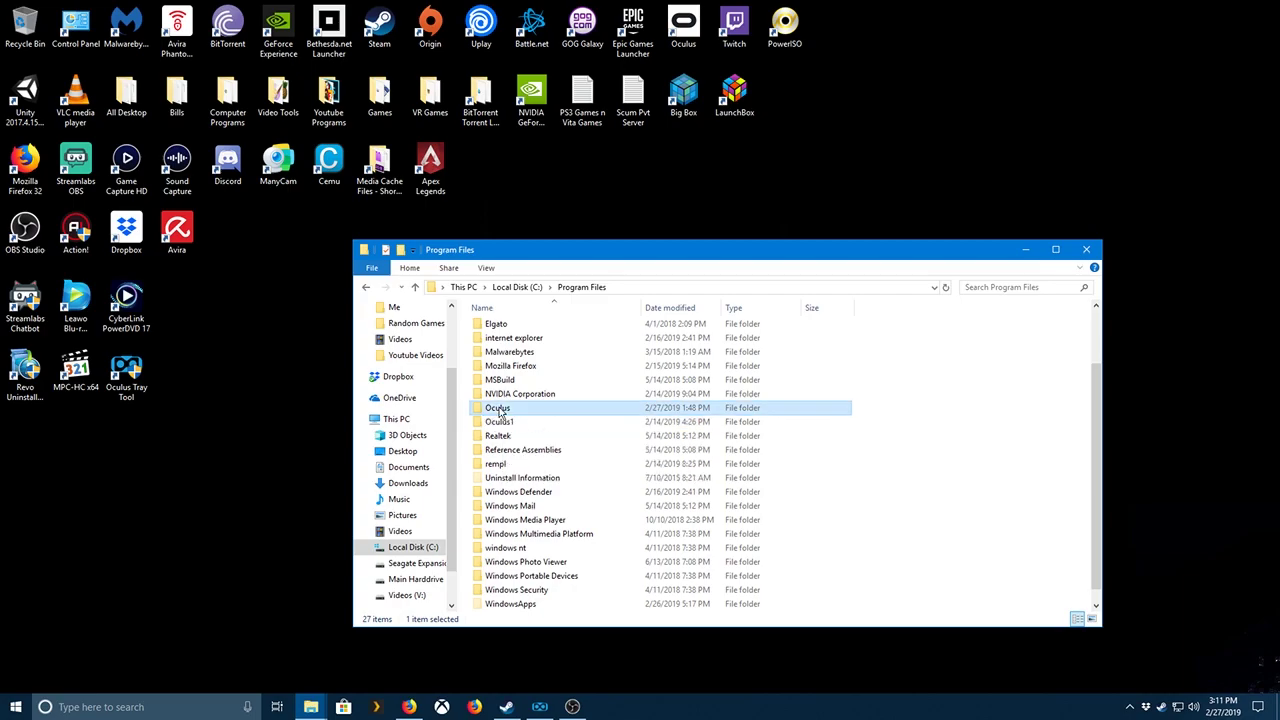
pyautogui.click(951, 421)
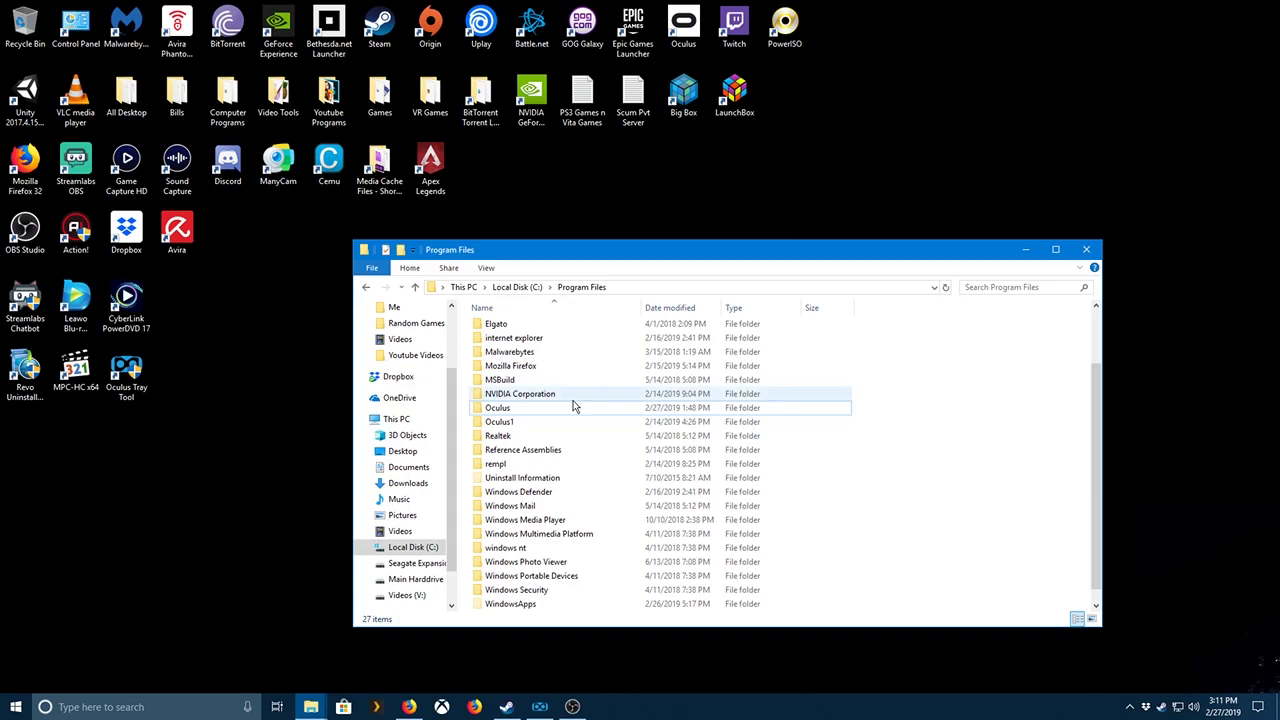
pyautogui.click(505, 408)
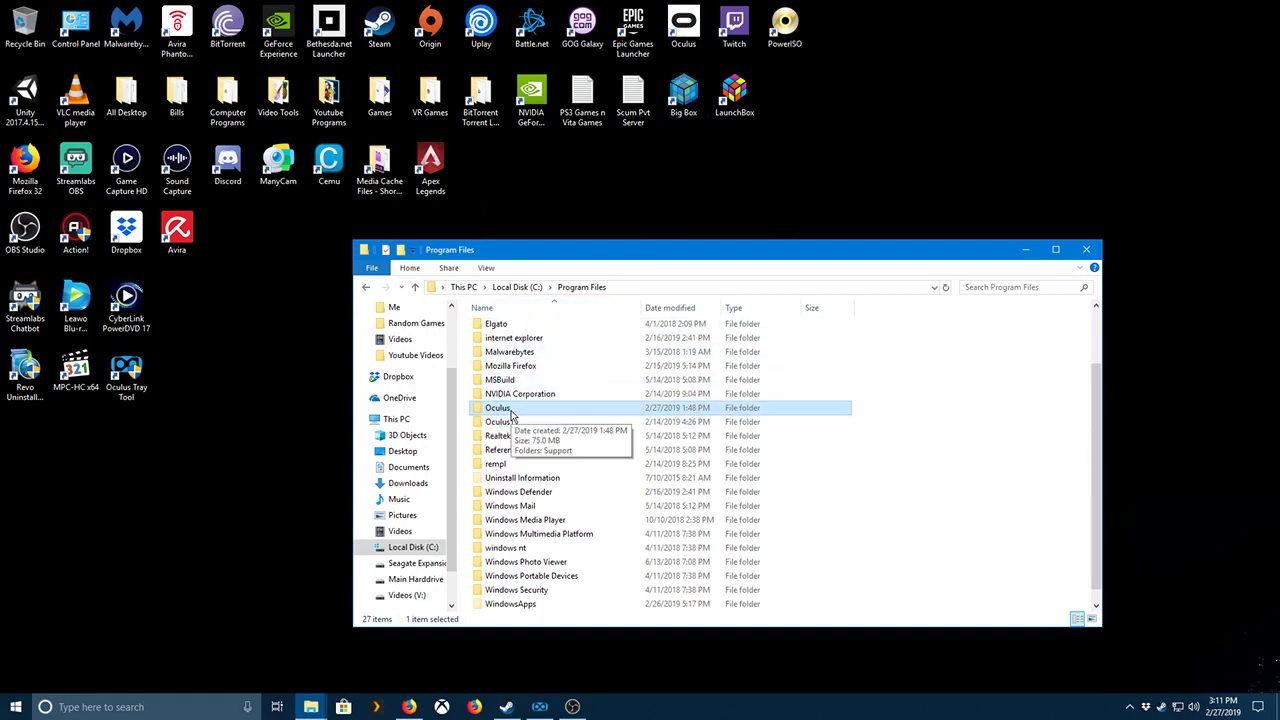
pyautogui.click(1024, 249)
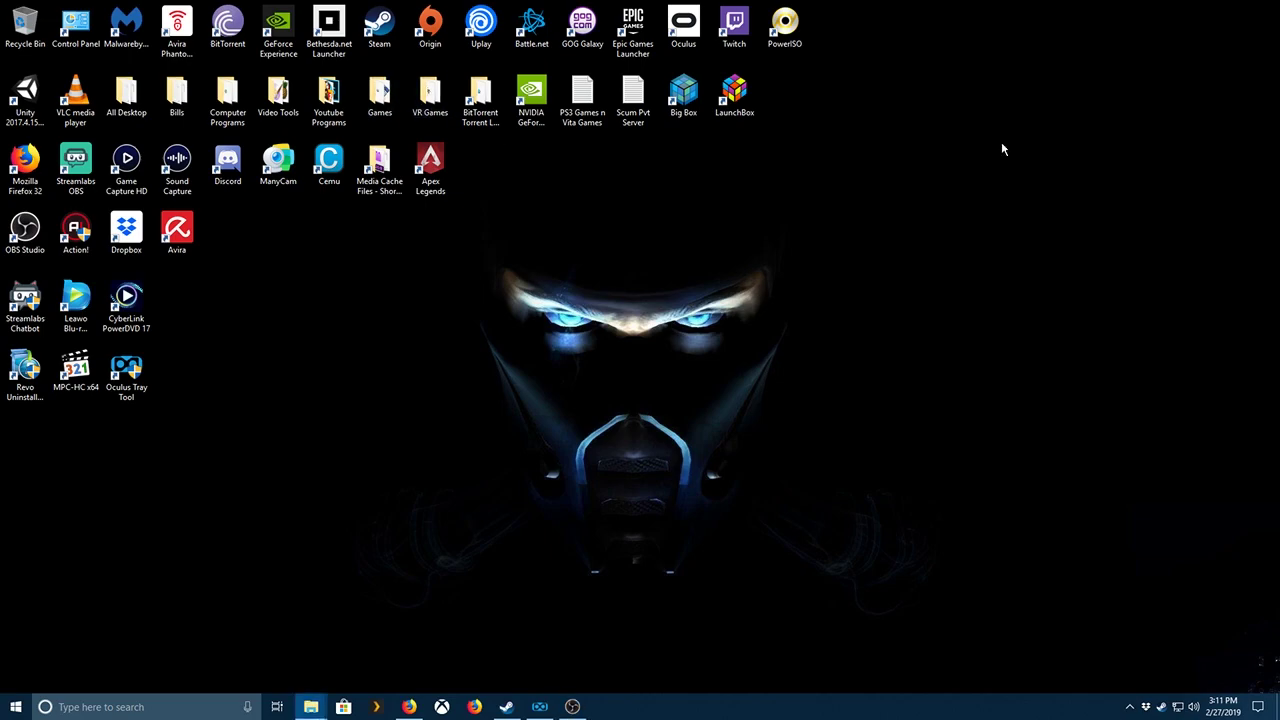
# Launch Duck Season from the VR Games folder and minimize the folder window.
pyautogui.doubleClick(430, 92)
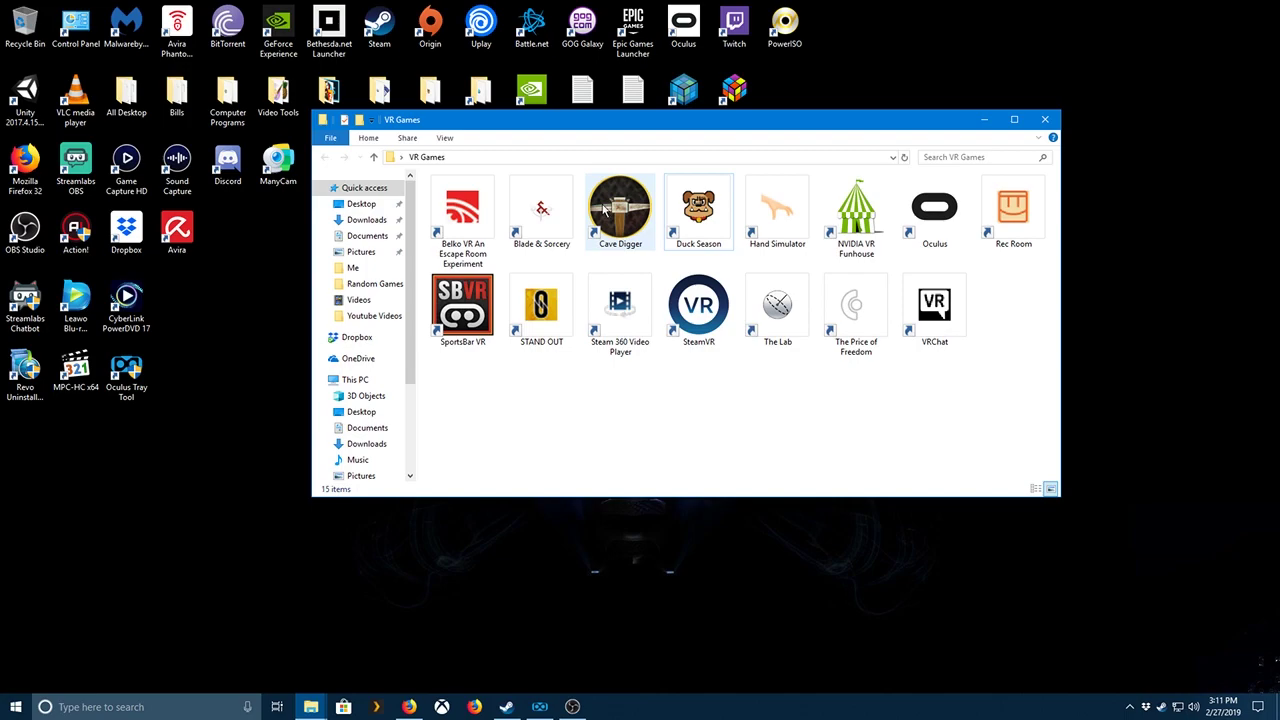
pyautogui.click(697, 229)
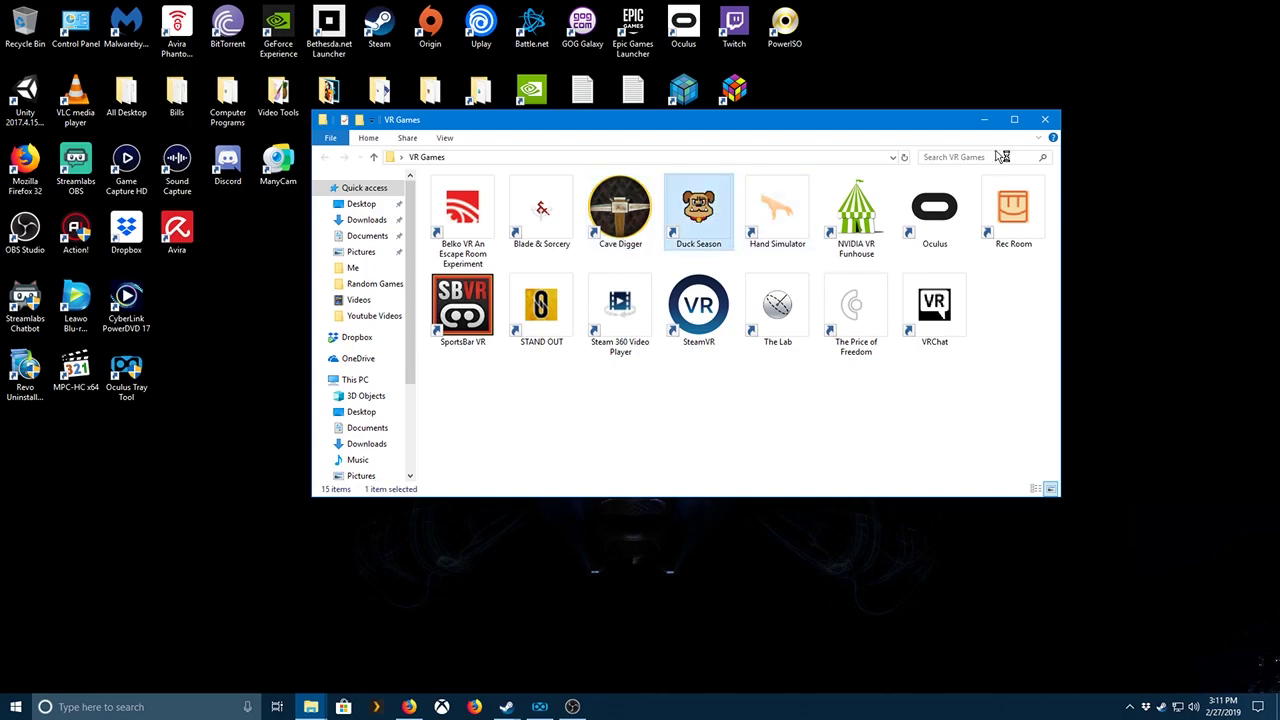
pyautogui.click(985, 120)
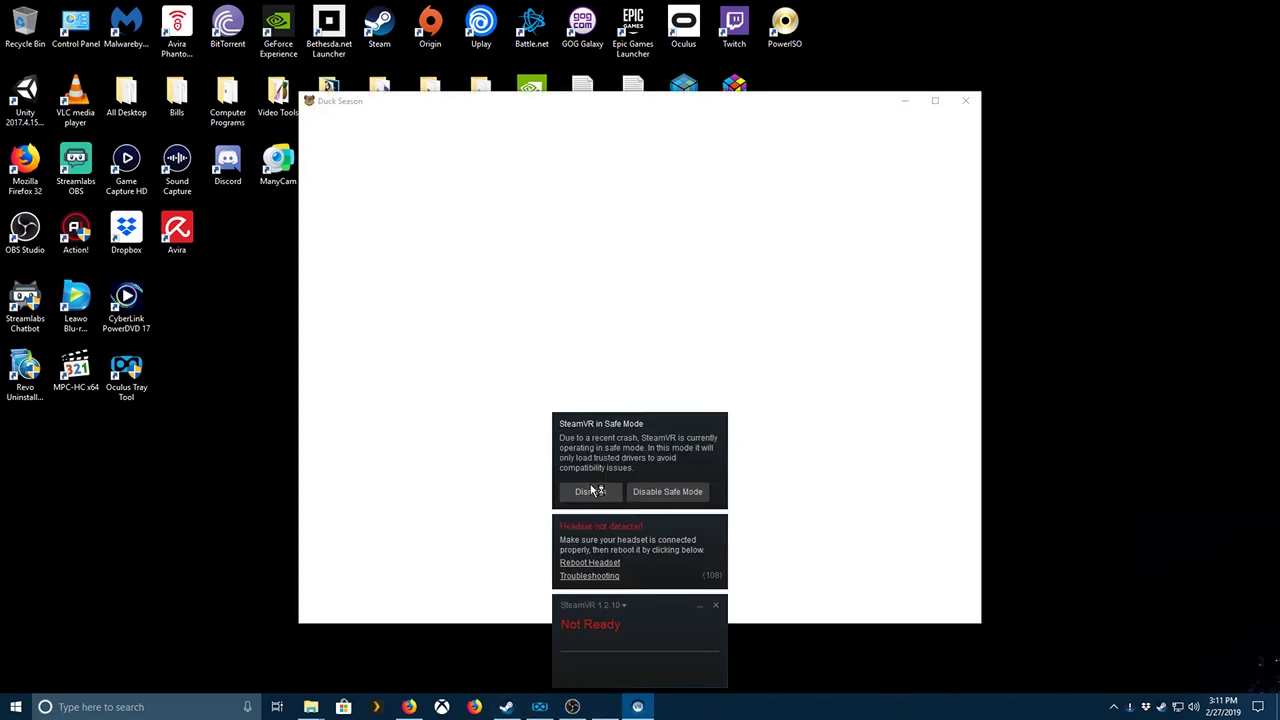
# Dismiss SteamVR's Safe Mode notice, quit SteamVR after its headset error, and close Duck Season.
pyautogui.click(590, 491)
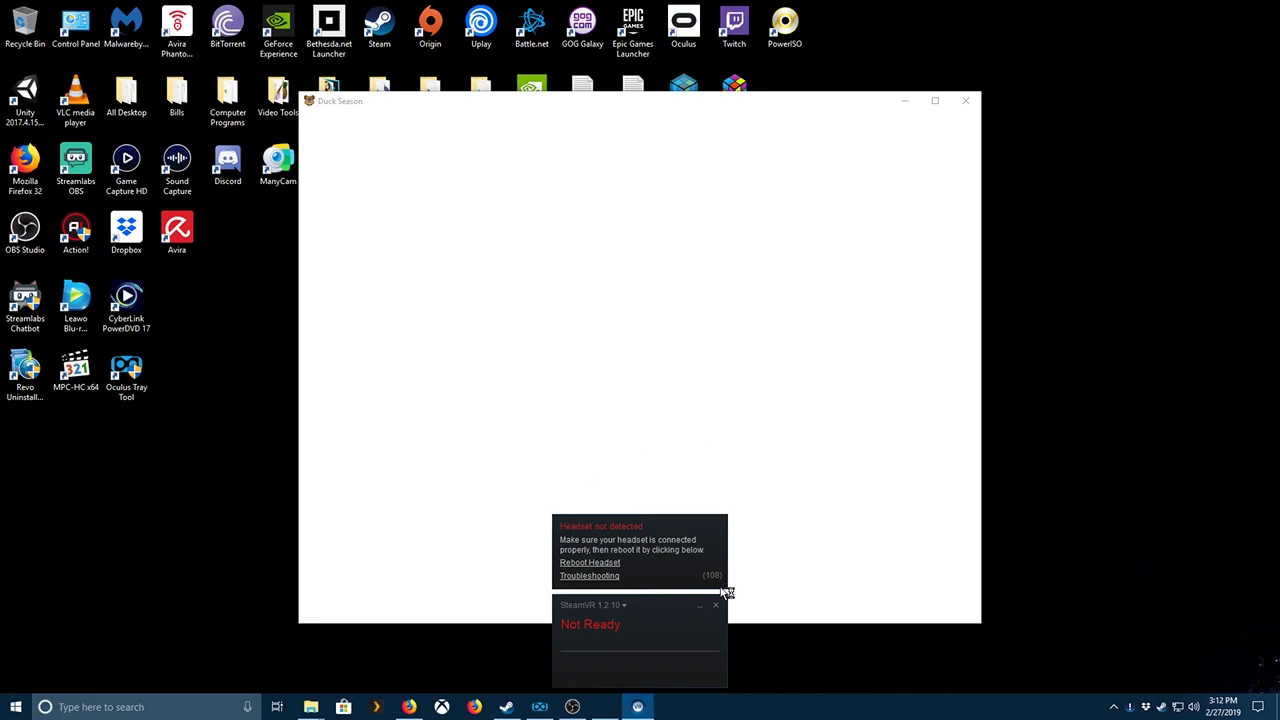
pyautogui.click(712, 366)
pyautogui.click(715, 606)
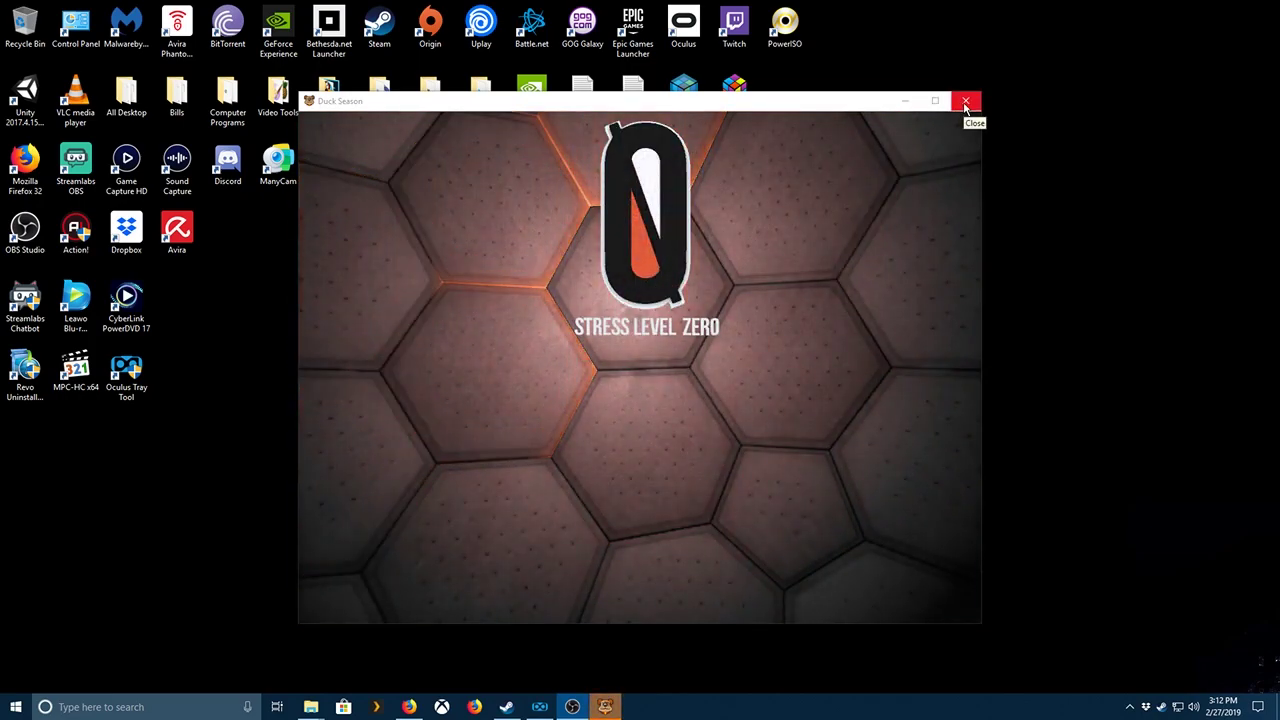
pyautogui.click(966, 104)
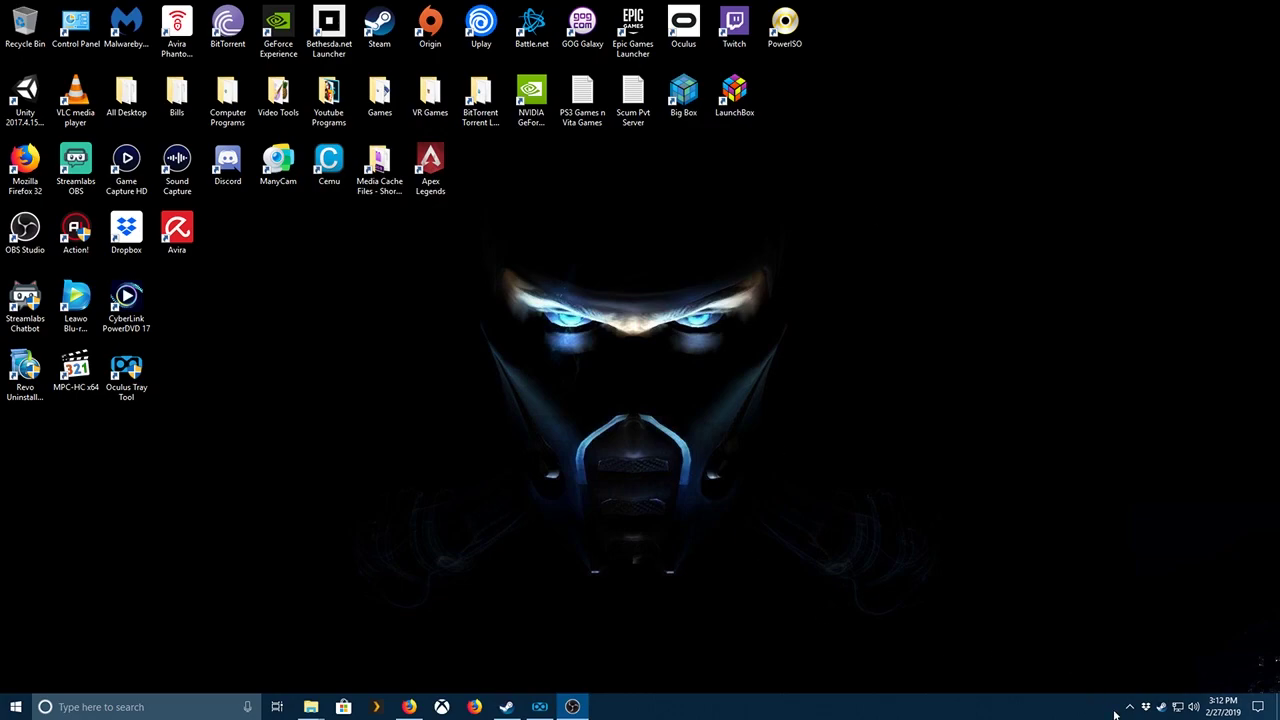
# Centre Oculus Tray Tool, whose Service & Startup page shows the Oculus service Down.
pyautogui.click(538, 708)
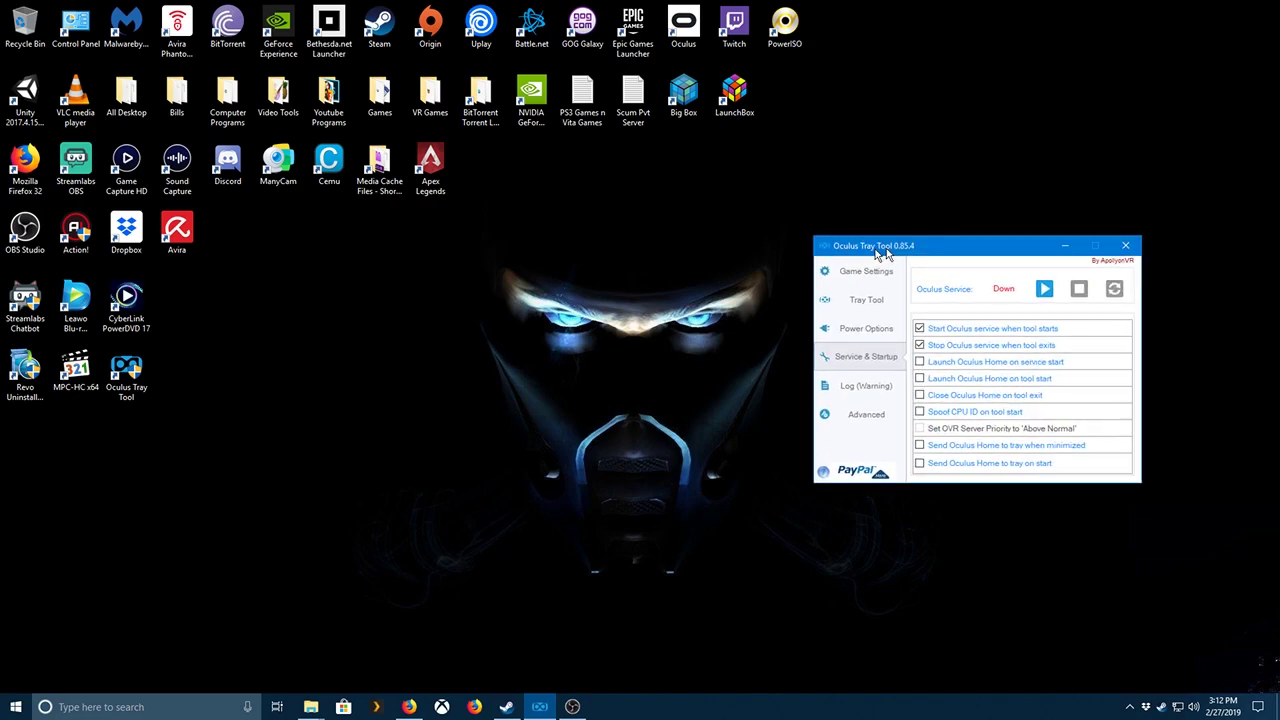
pyautogui.moveTo(887, 250); pyautogui.dragTo(490, 230)
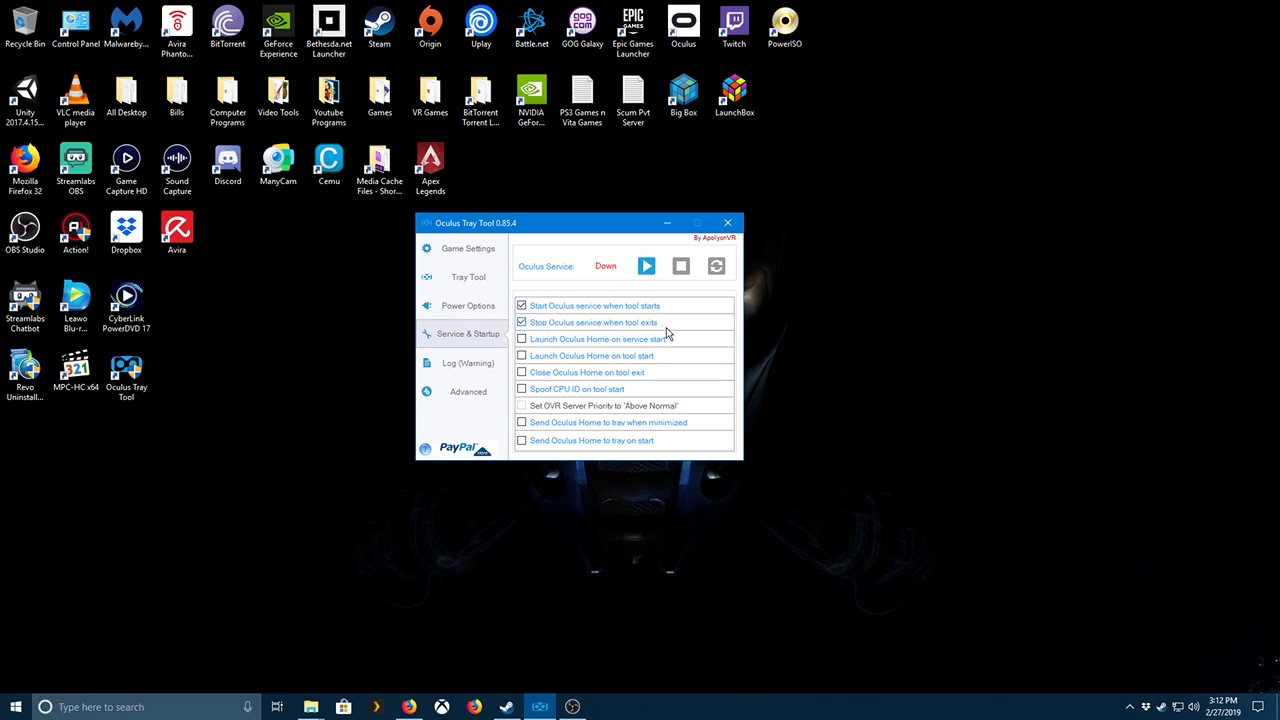
pyautogui.press('super')
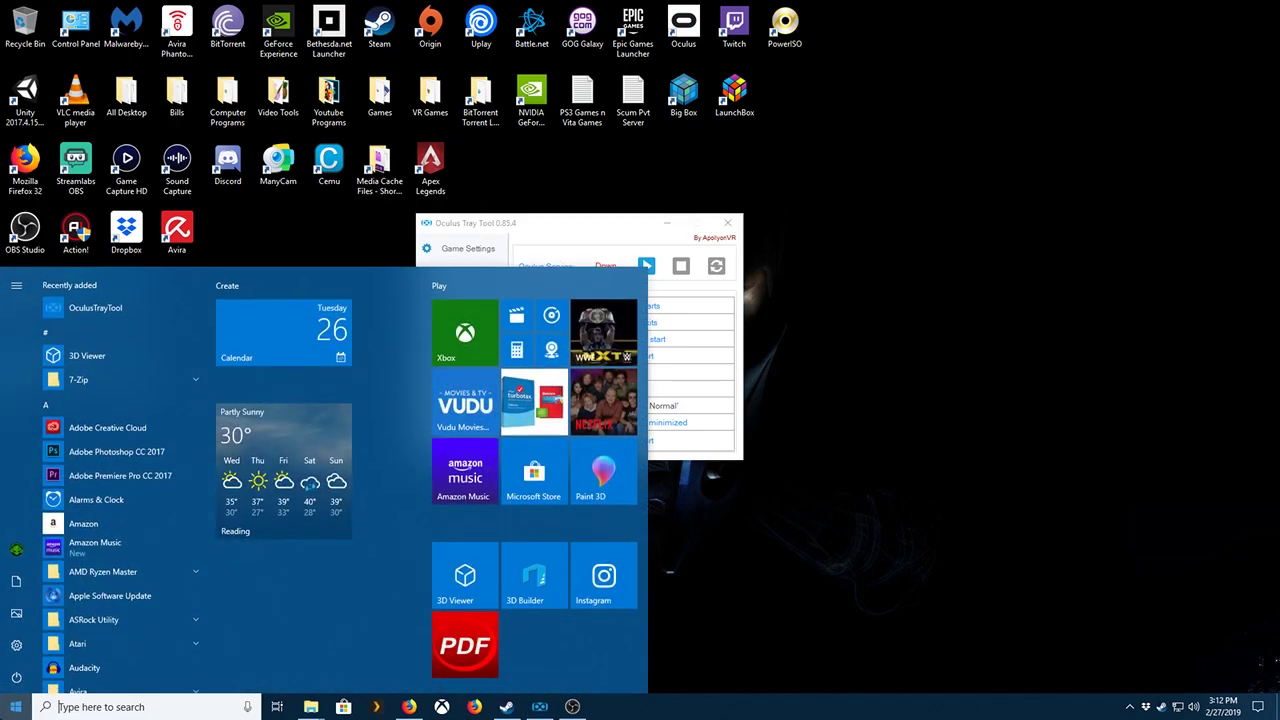
# Open the Services console via a 'ser' search and scroll down the list.
pyautogui.write('se')
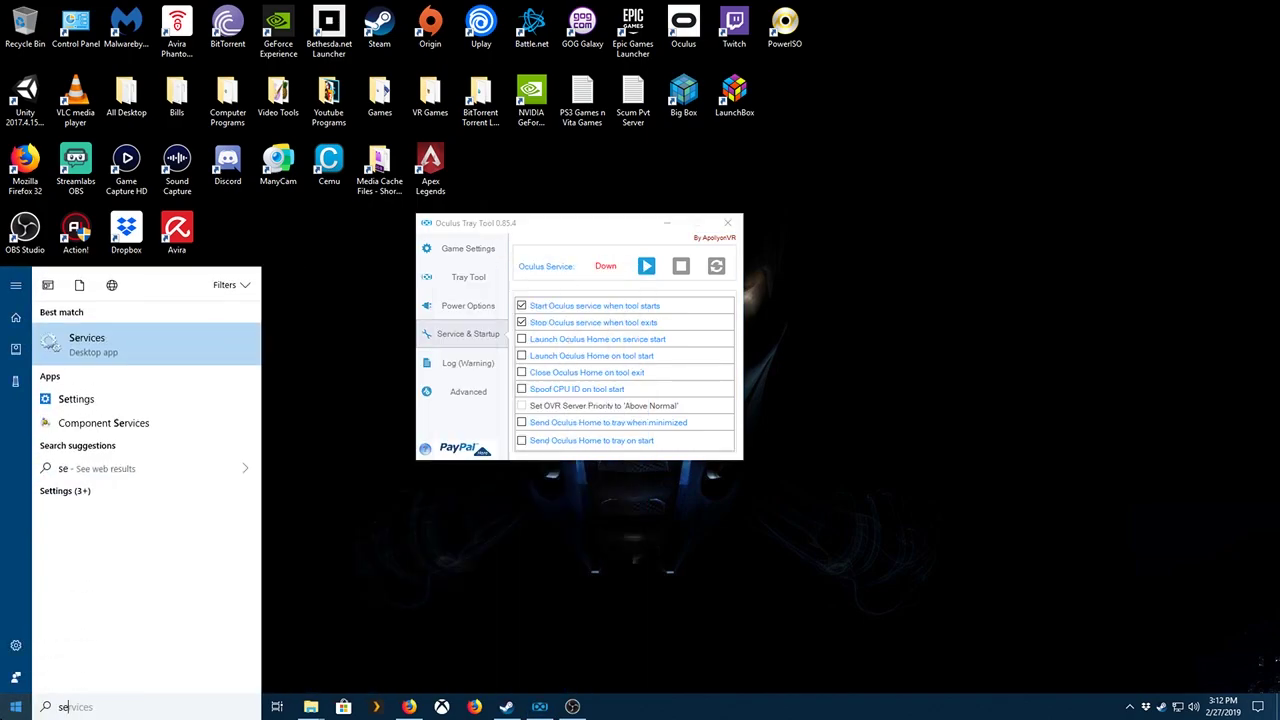
pyautogui.write('r')
pyautogui.click(127, 337)
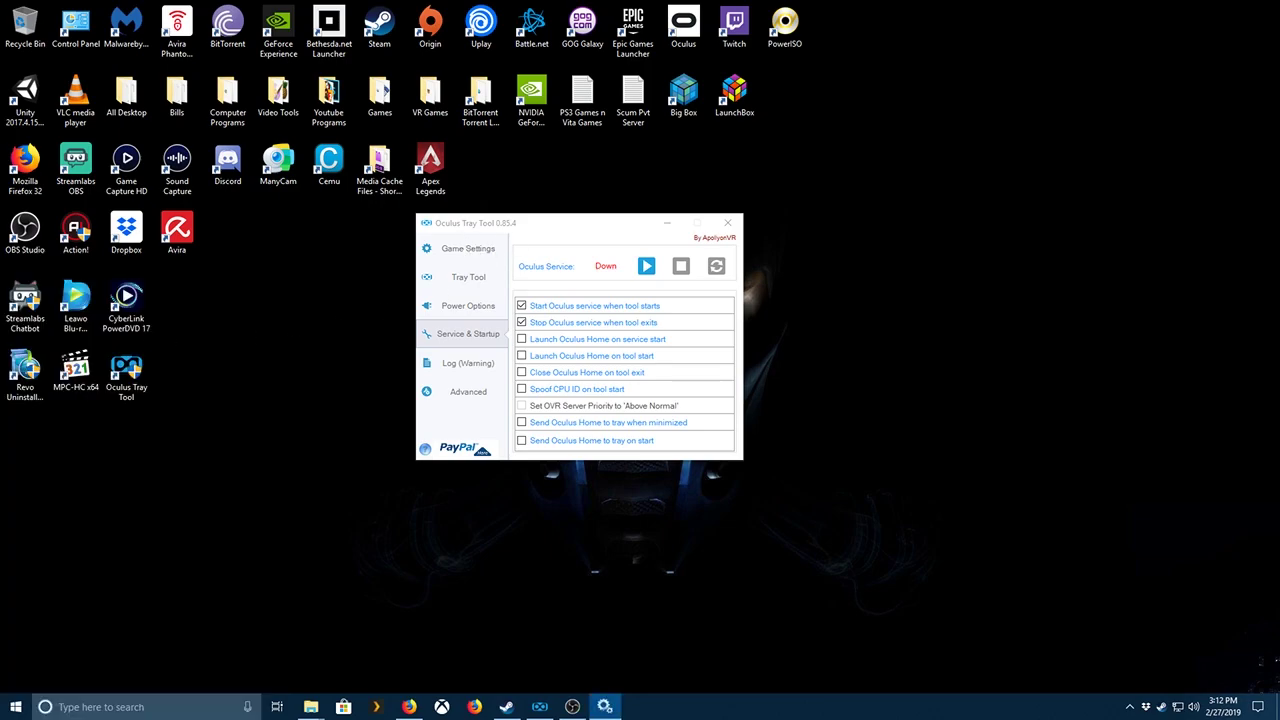
pyautogui.moveTo(85, 94); pyautogui.dragTo(477, 160)
pyautogui.scroll(-20, 591, 325)
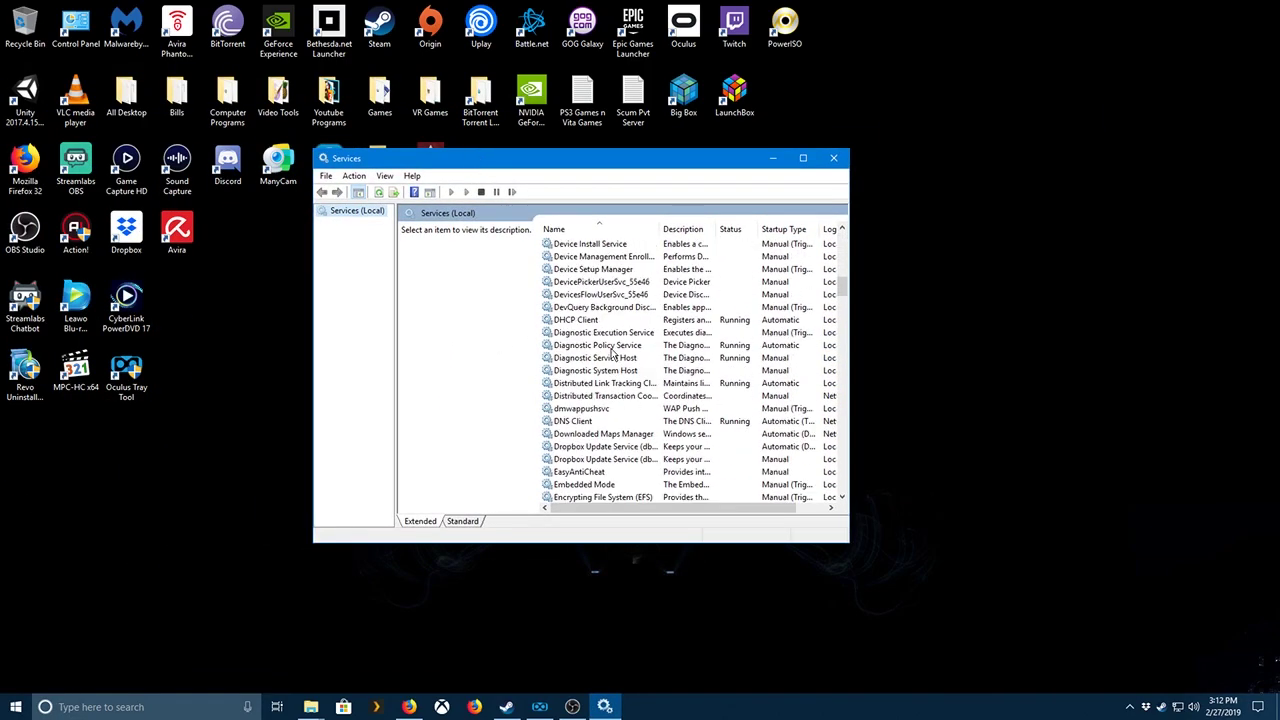
pyautogui.scroll(-6, 612, 352)
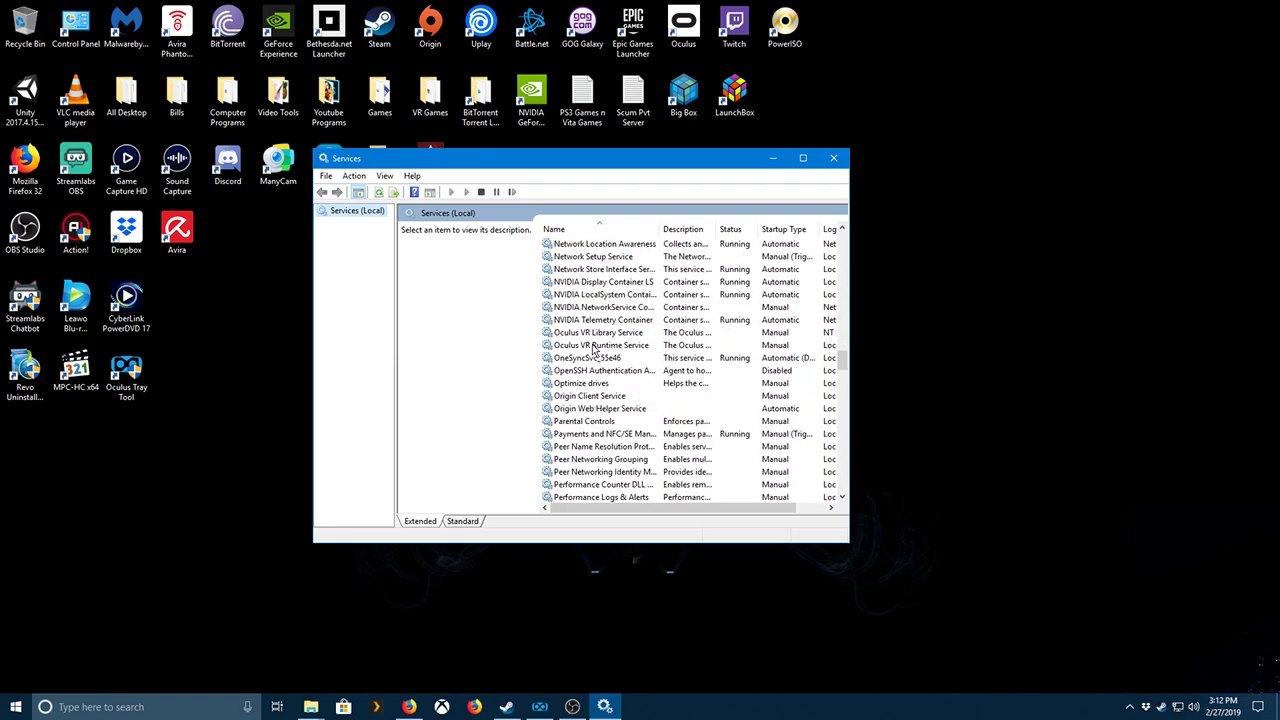
# Confirm Oculus VR Runtime Service is stopped with Manual startup, then close Services.
pyautogui.click(593, 347)
pyautogui.rightClick(593, 346)
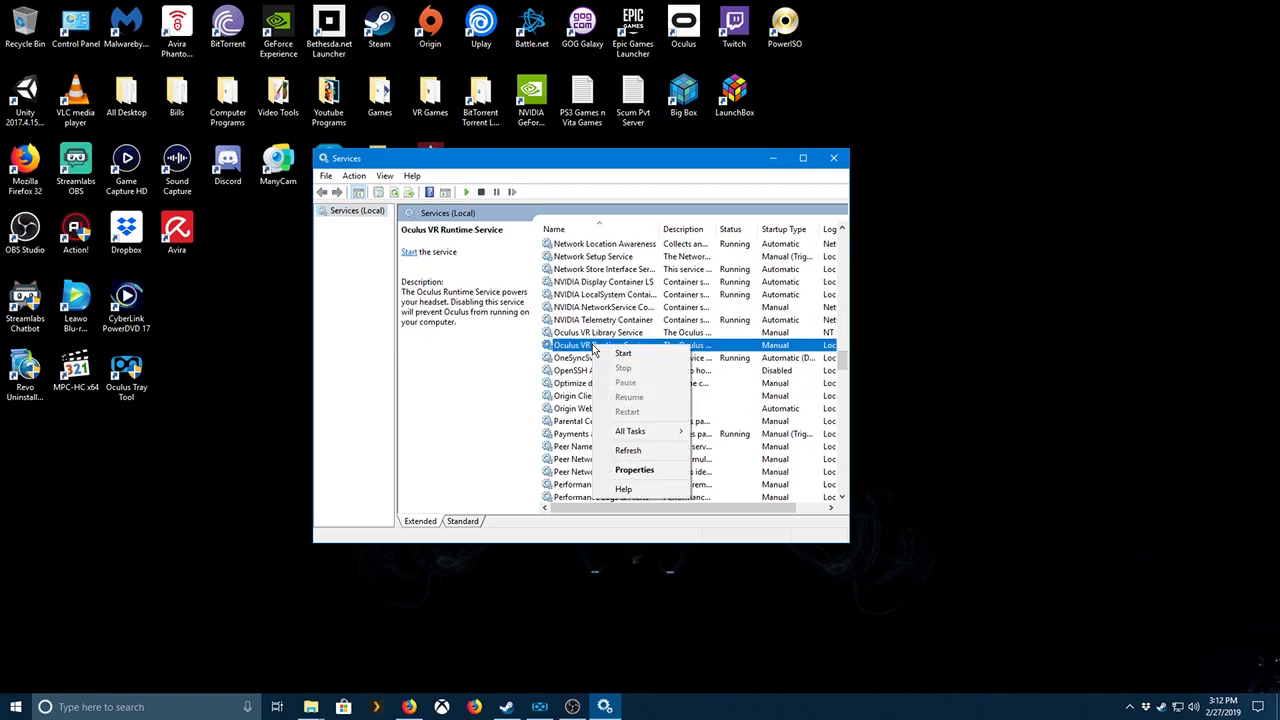
pyautogui.click(636, 471)
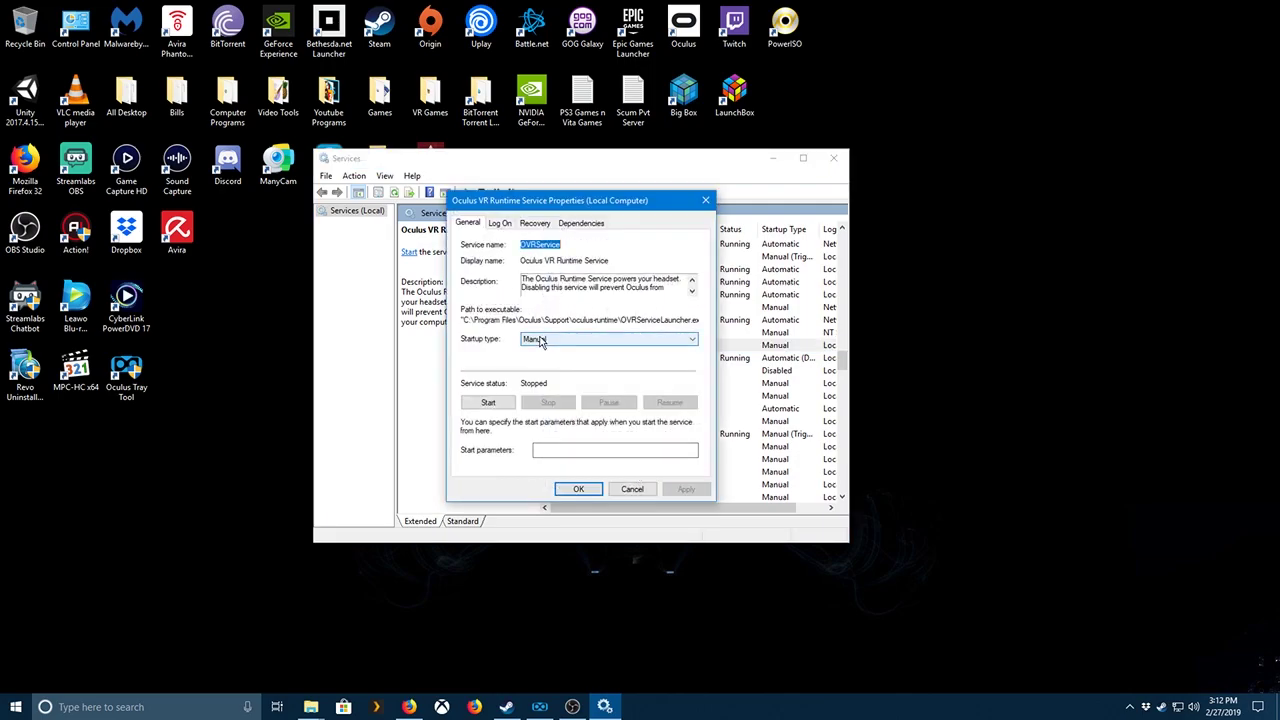
pyautogui.click(576, 489)
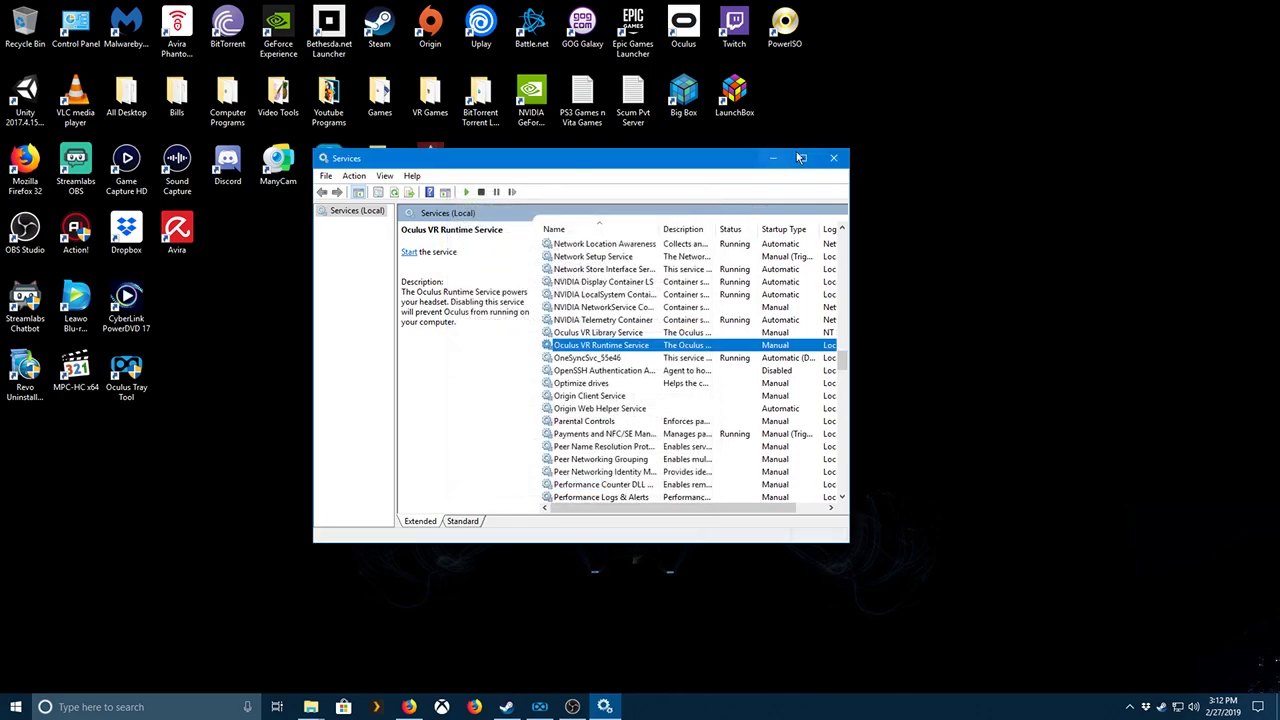
pyautogui.click(835, 160)
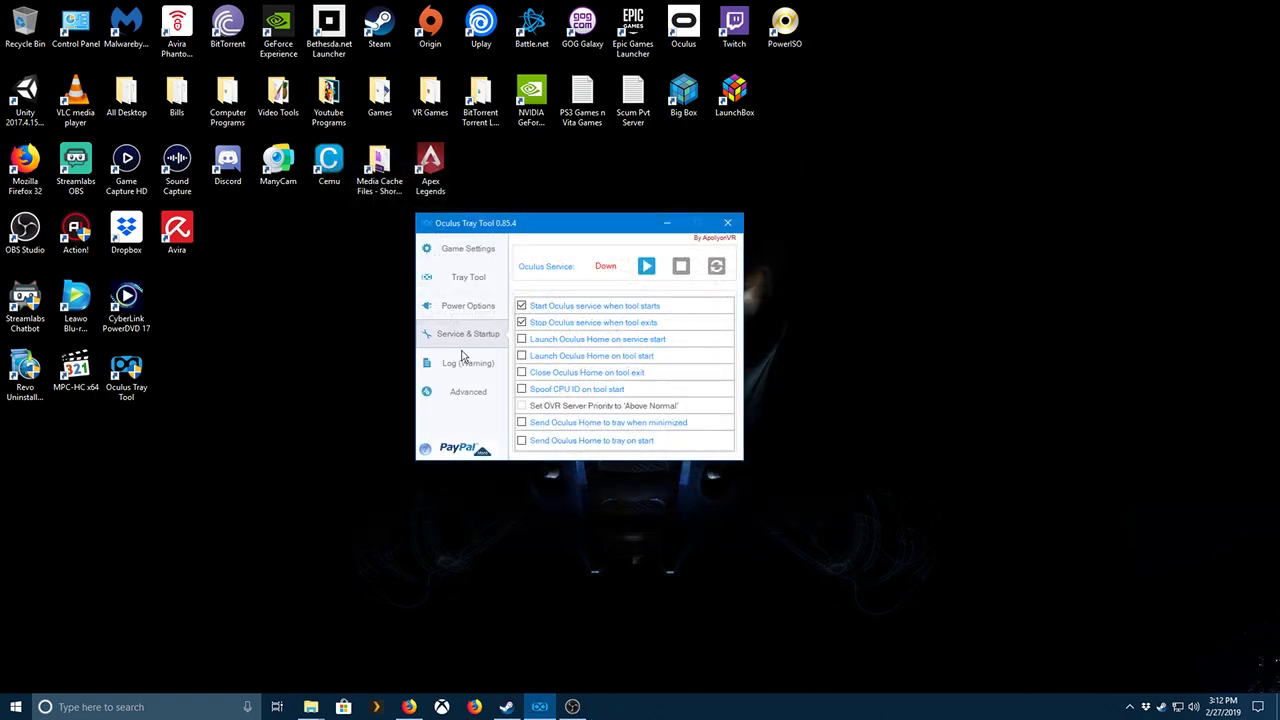
# Start the Oculus service in Tray Tool, minimize the tool, and bring back the VR Games folder.
pyautogui.click(647, 267)
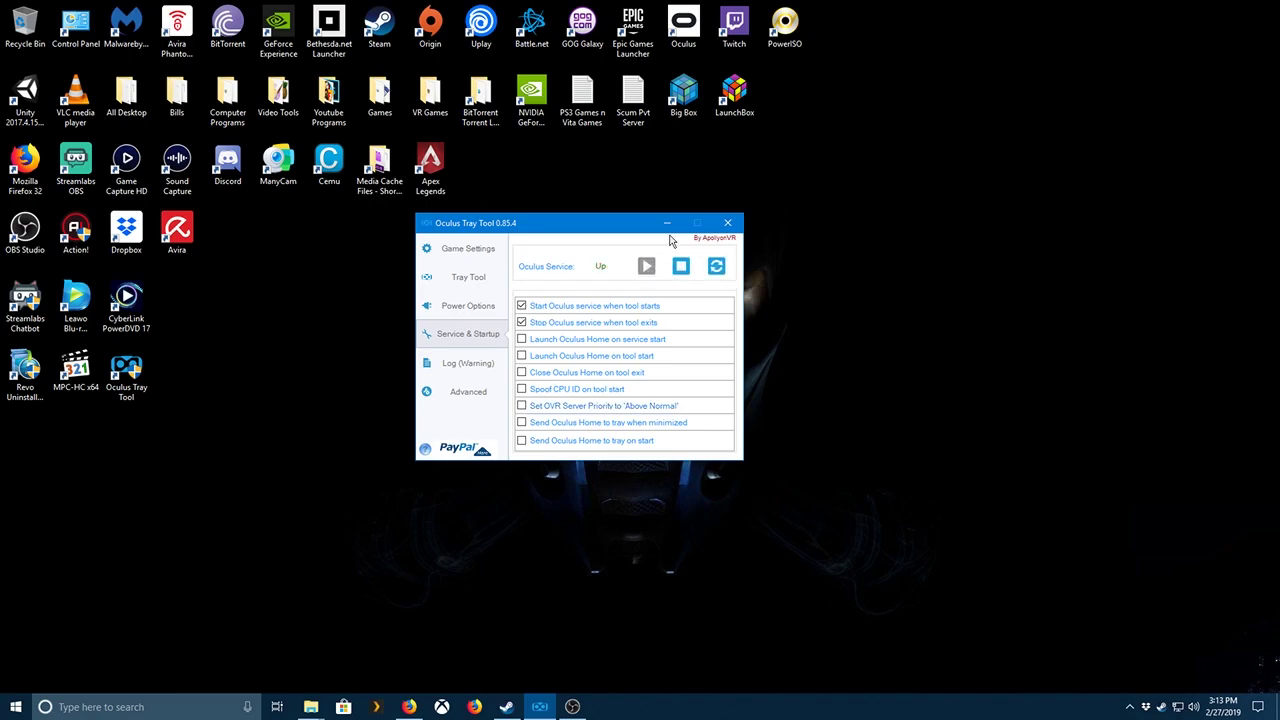
pyautogui.click(668, 224)
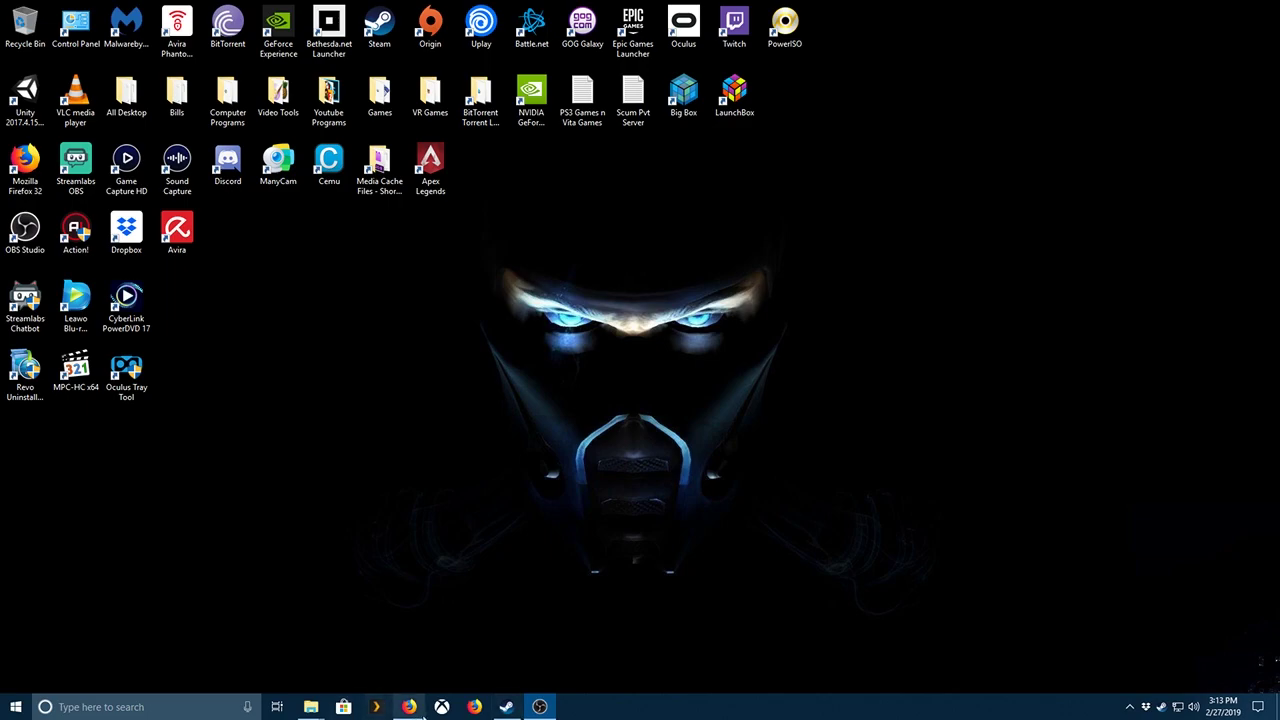
pyautogui.moveTo(311, 707)
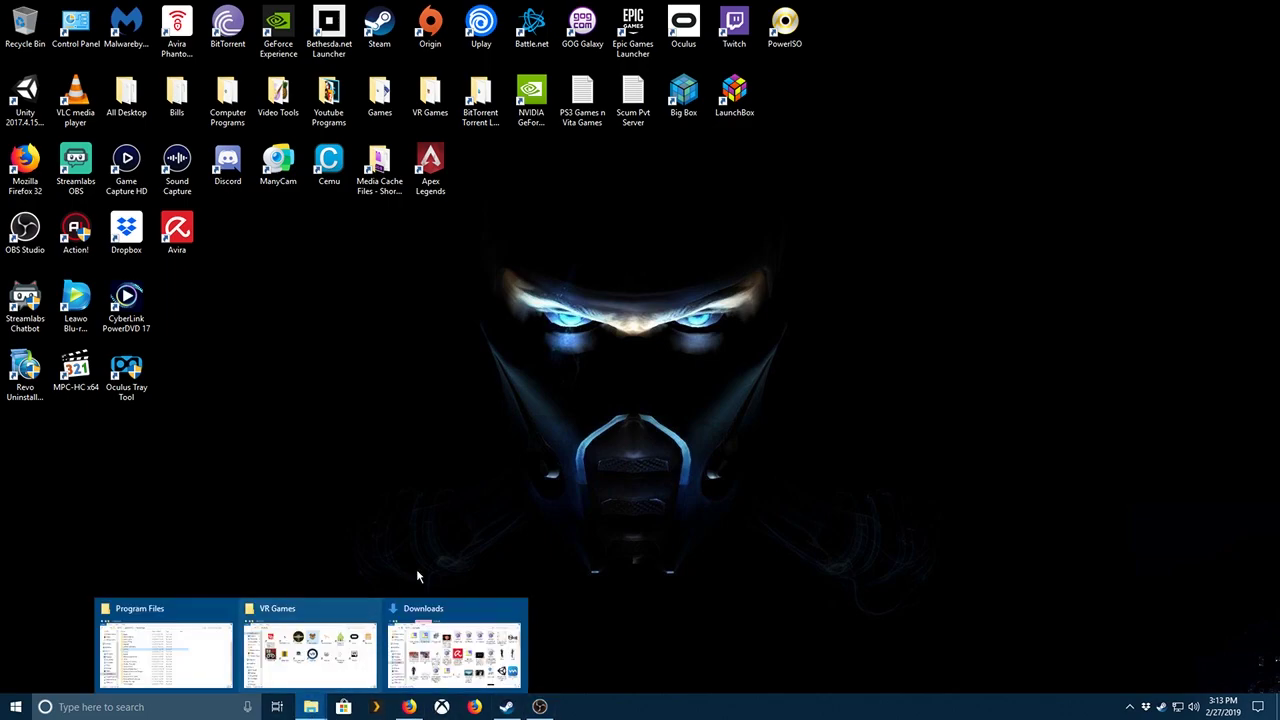
pyautogui.click(293, 648)
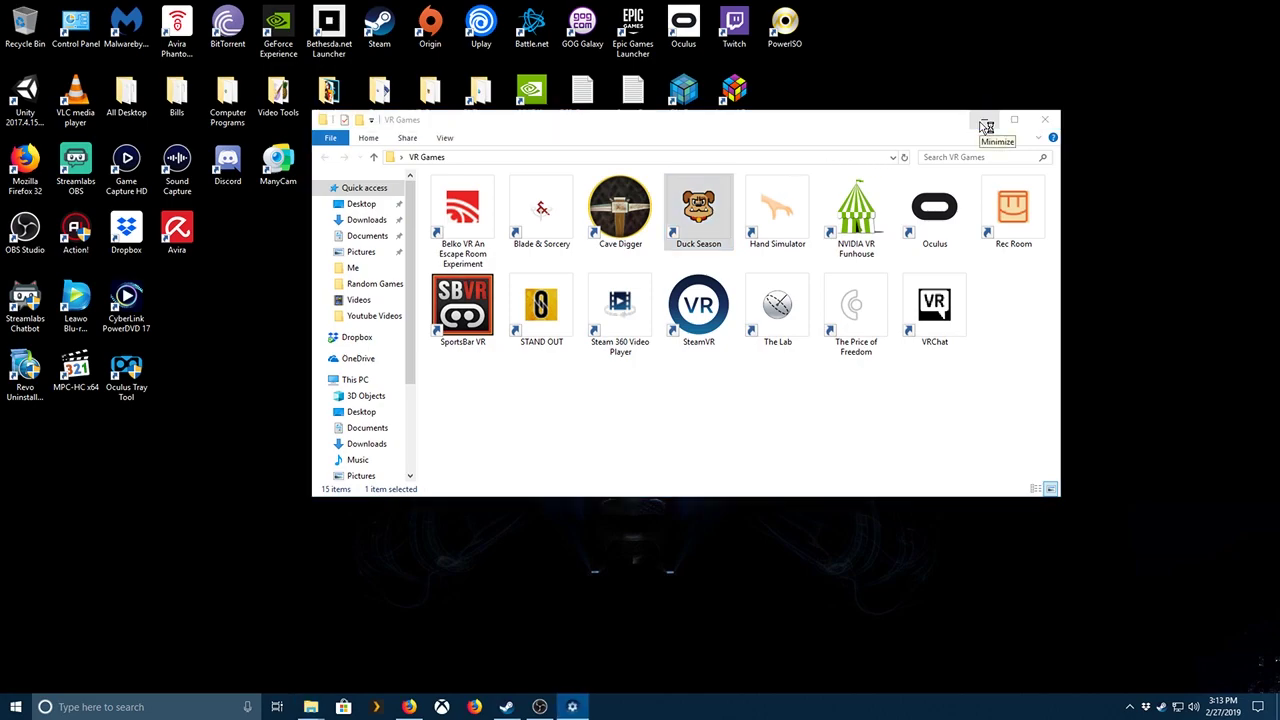
# Run Duck Season with SteamVR Ready, dismissing the Safe Mode notice and bringing the game forward.
pyautogui.click(985, 125)
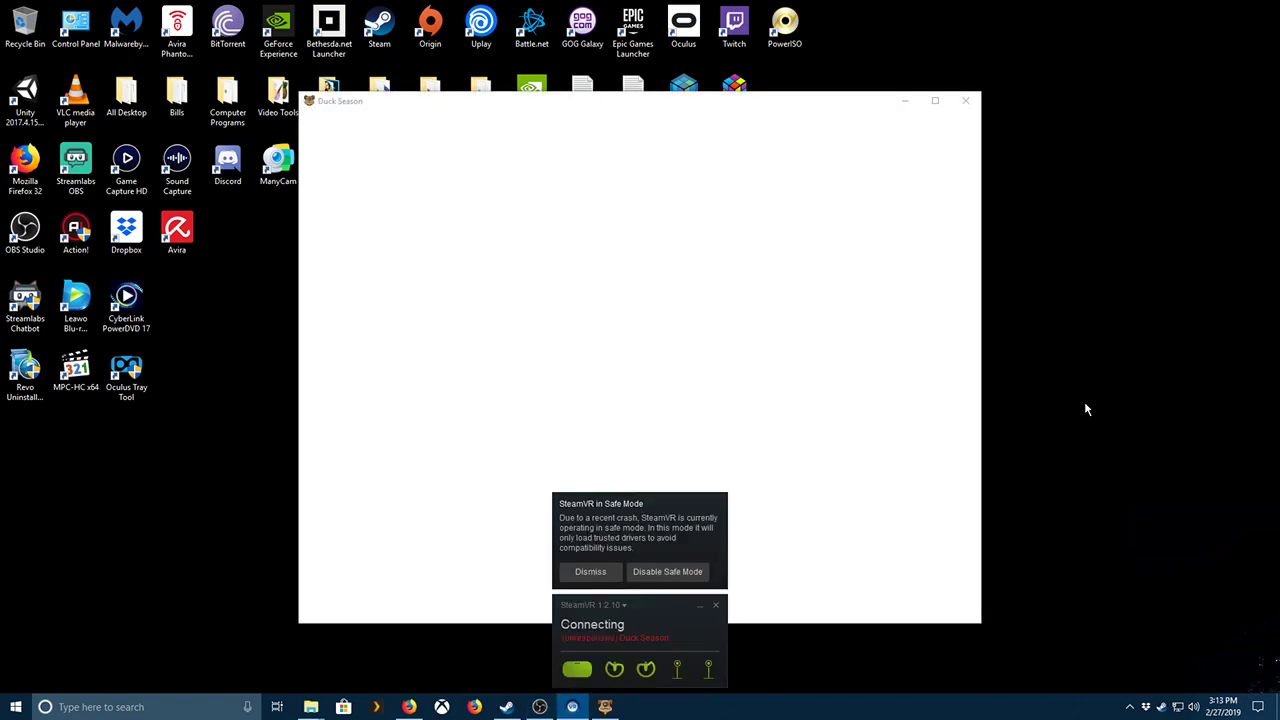
pyautogui.click(596, 572)
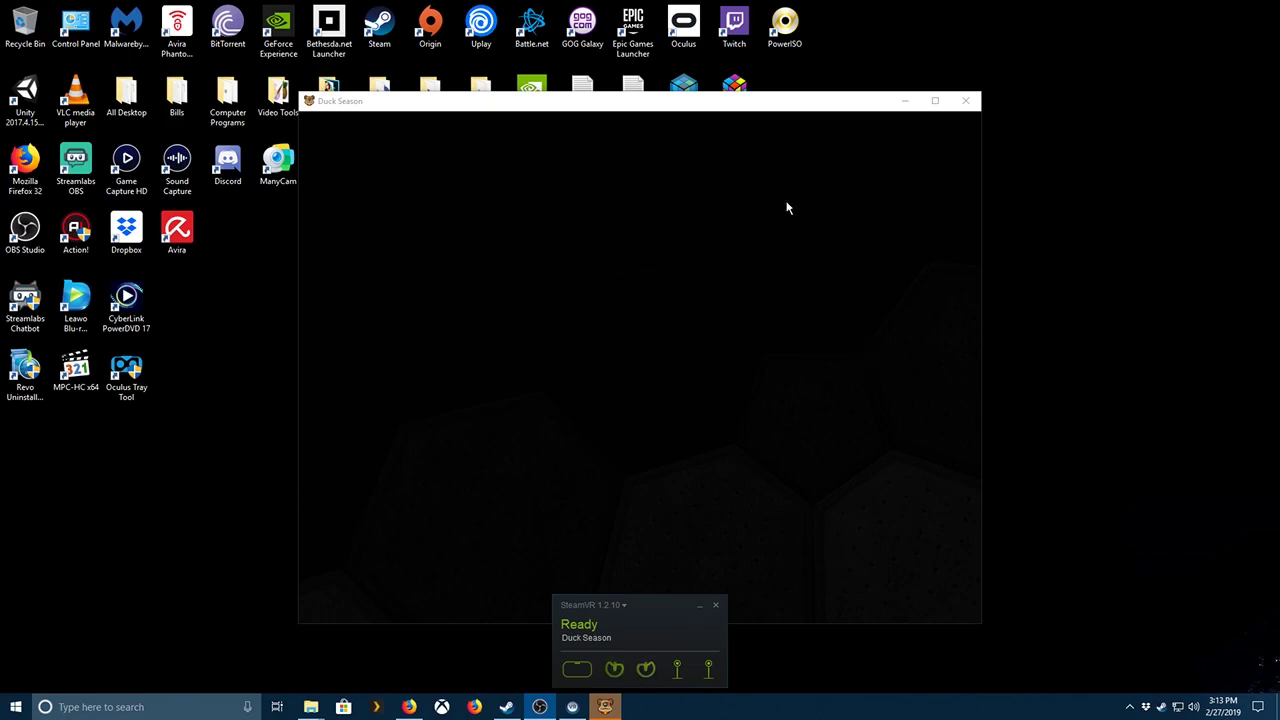
pyautogui.click(688, 106)
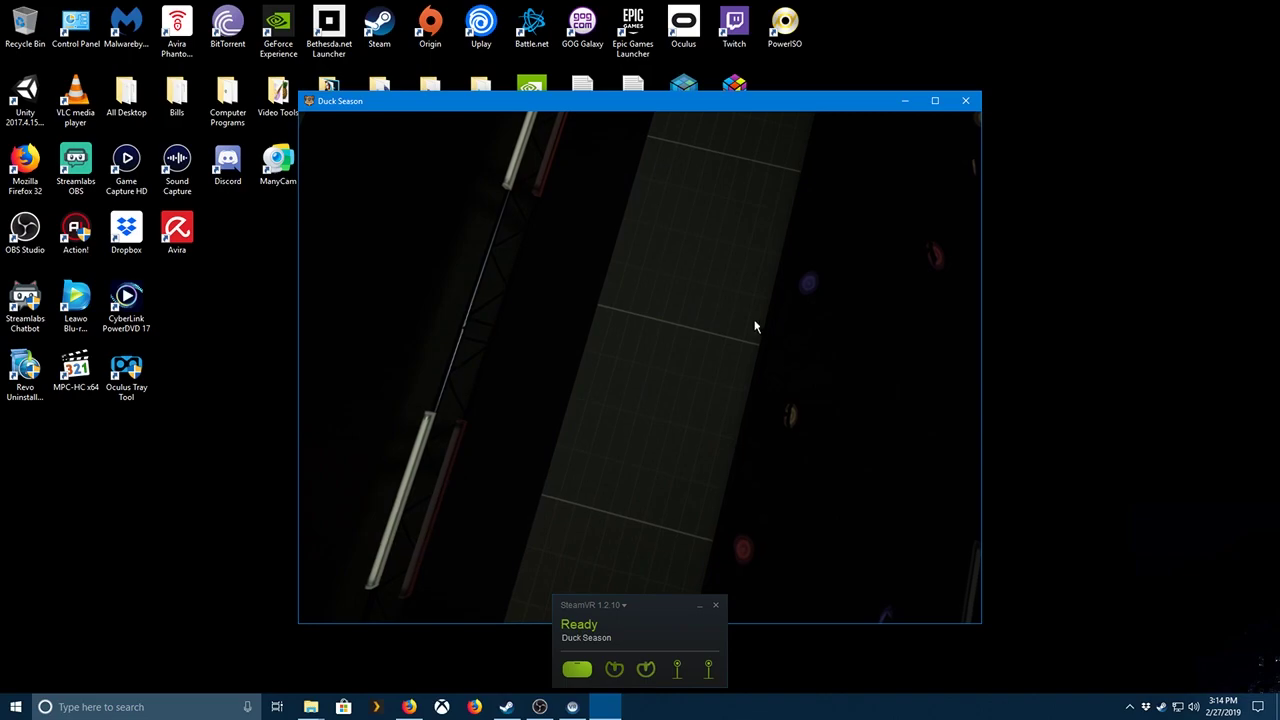
# Quit Duck Season and SteamVR, stop the Oculus service in Tray Tool, and bring up Program Files.
pyautogui.click(966, 101)
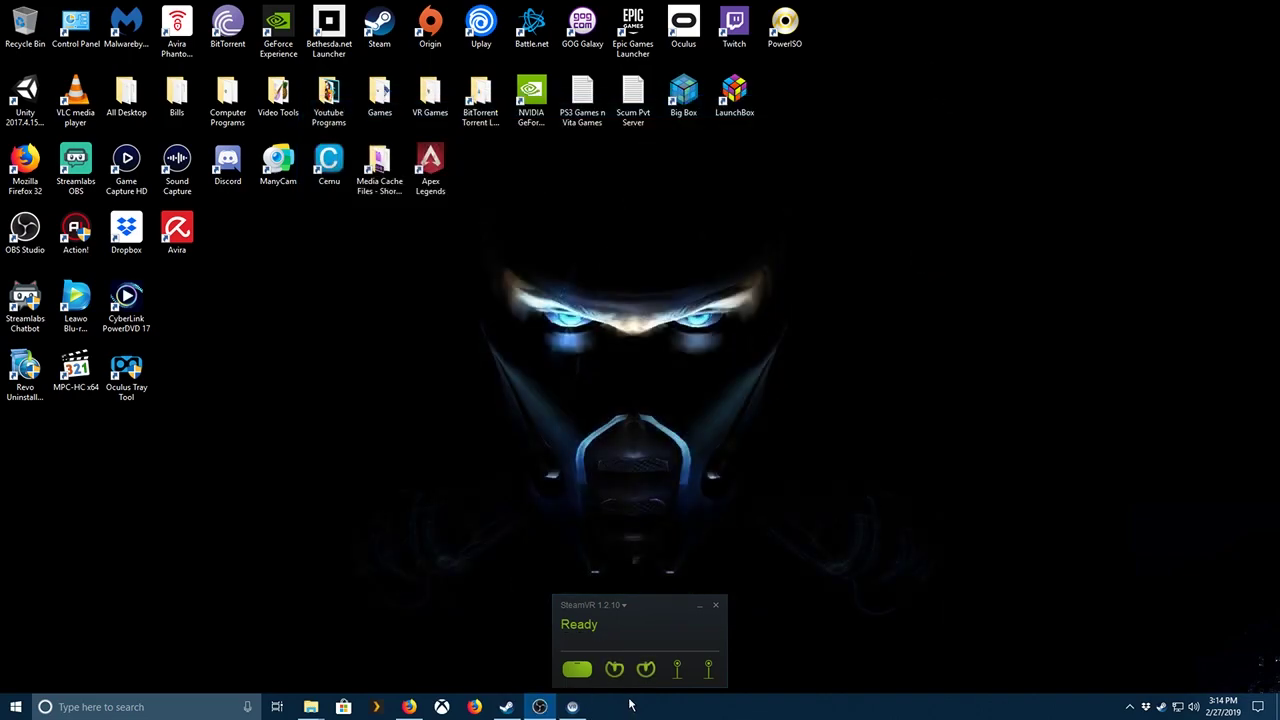
pyautogui.click(715, 607)
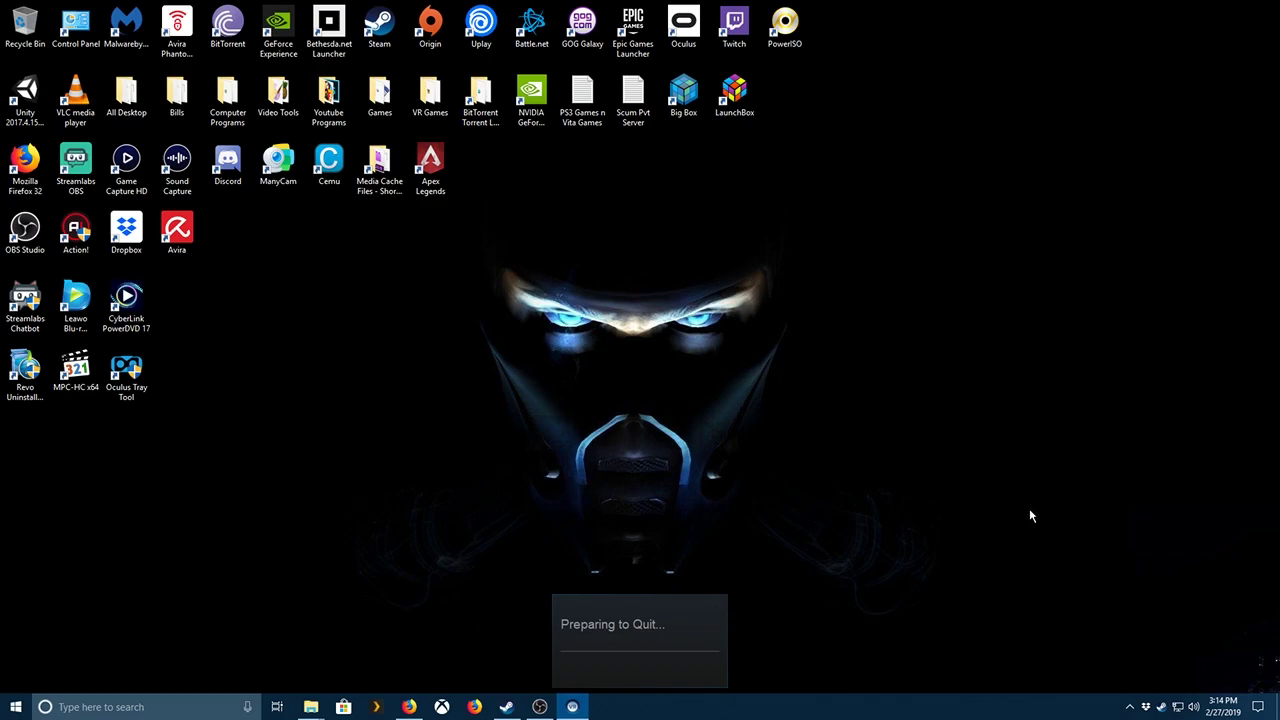
pyautogui.click(1130, 707)
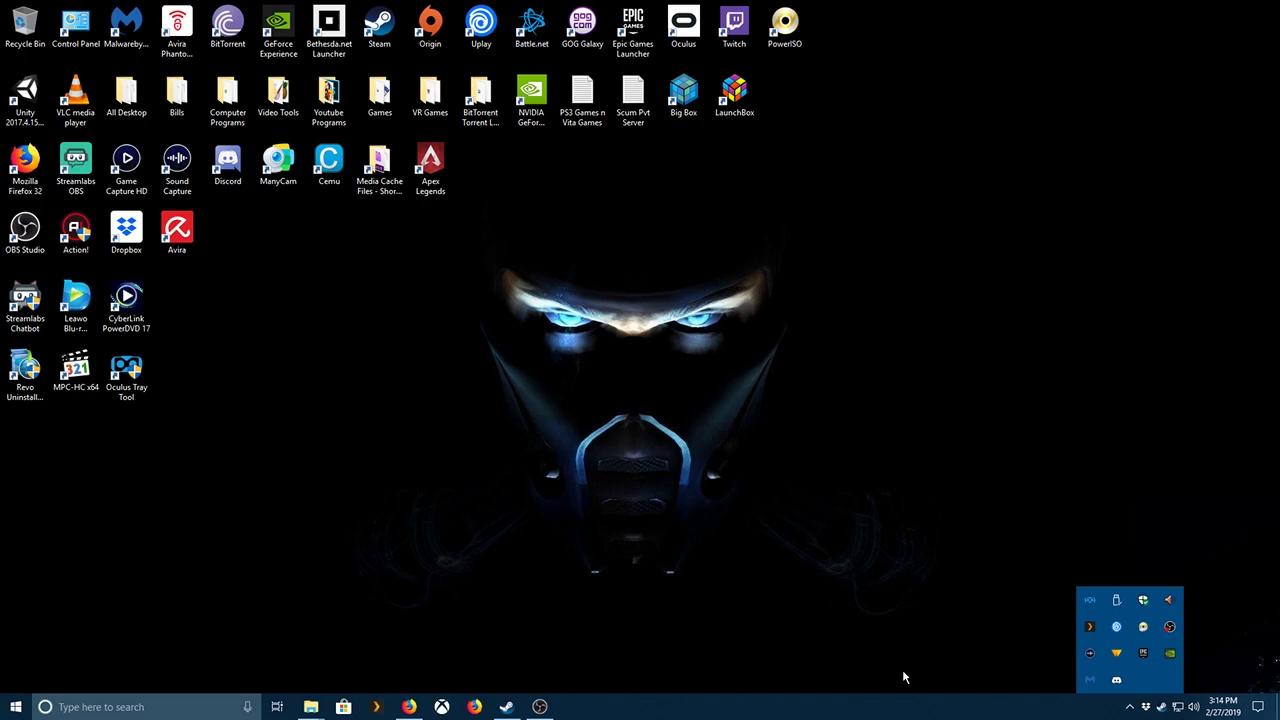
pyautogui.doubleClick(1086, 600)
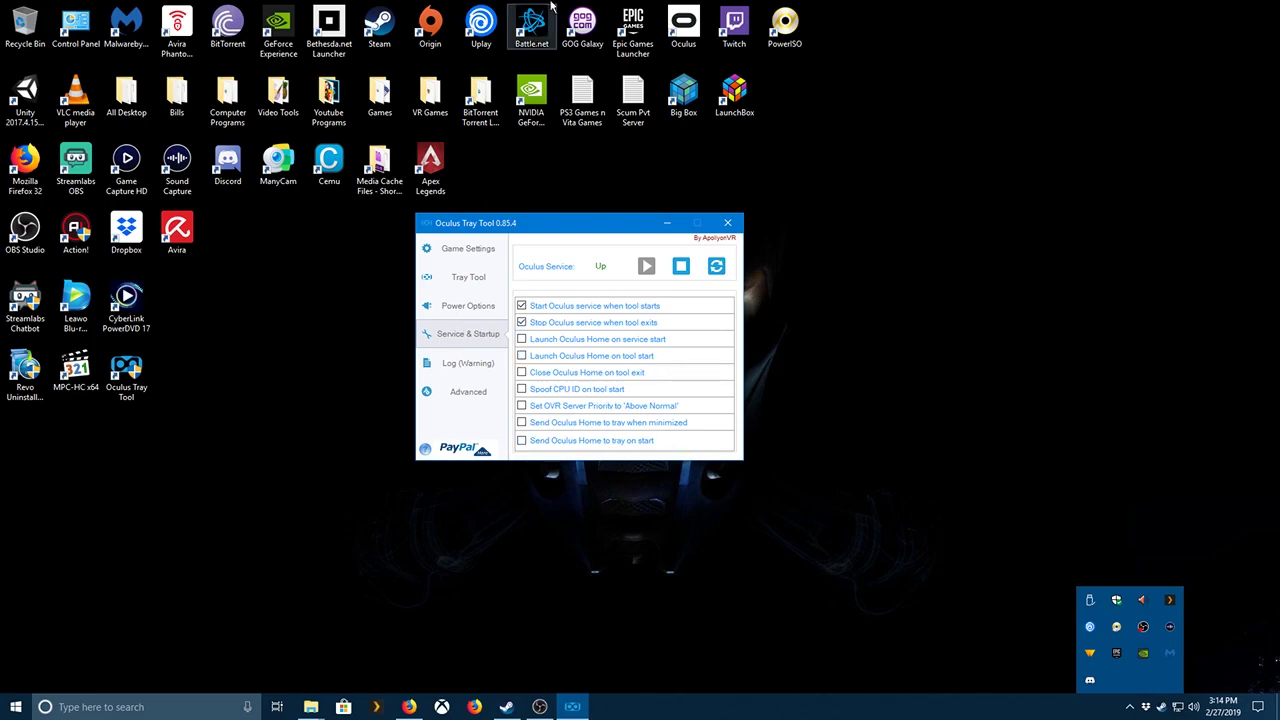
pyautogui.click(681, 268)
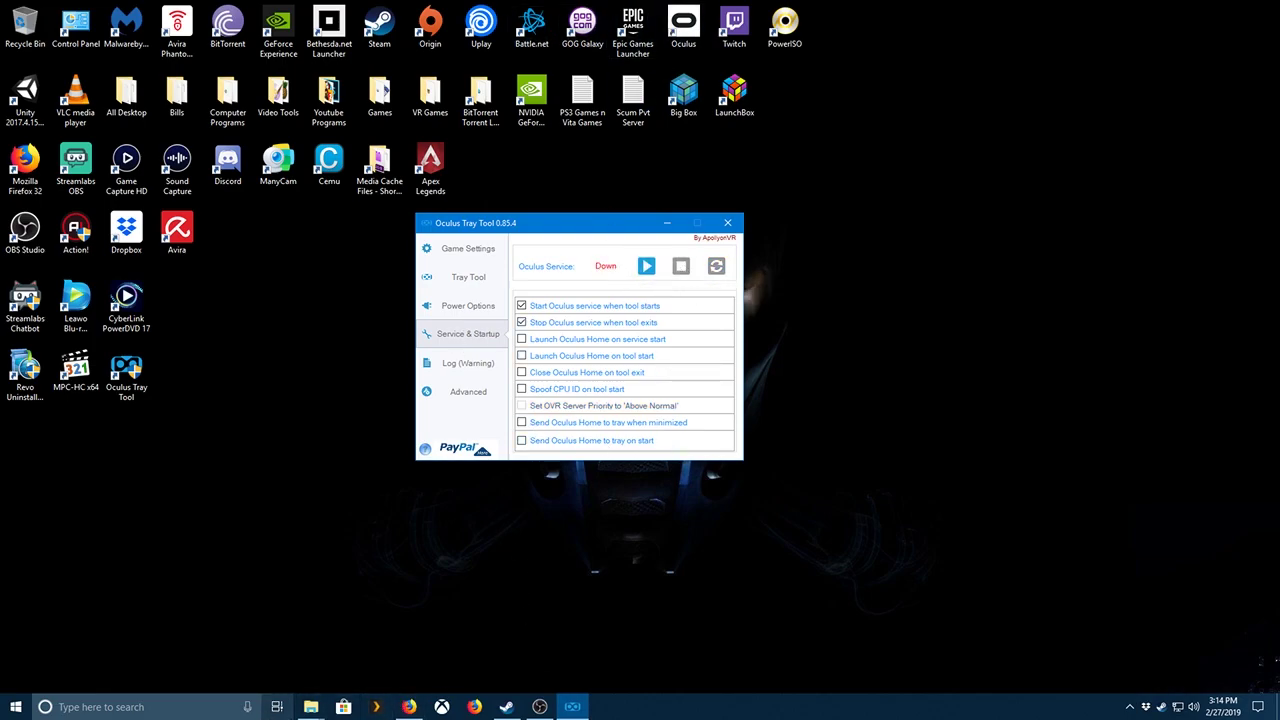
pyautogui.click(311, 707)
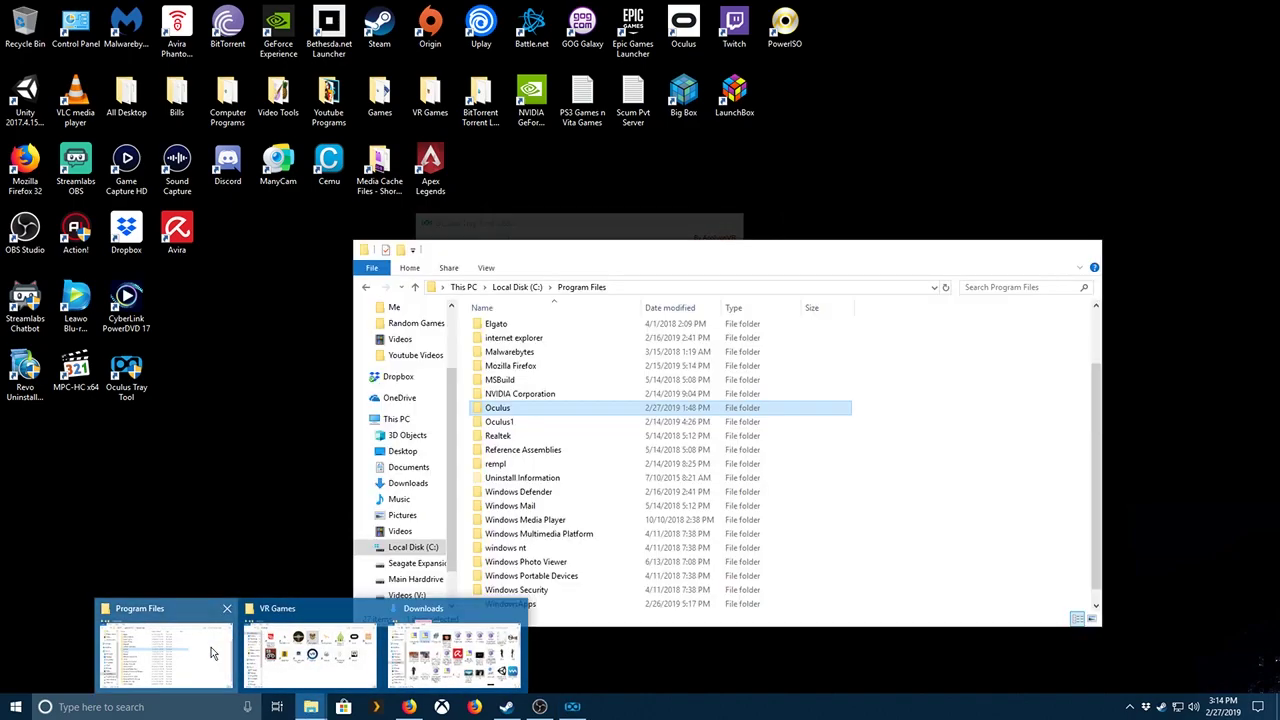
pyautogui.click(211, 647)
# Rename the Oculus folder to Oculus2, granting administrator permission.
pyautogui.press('F2')
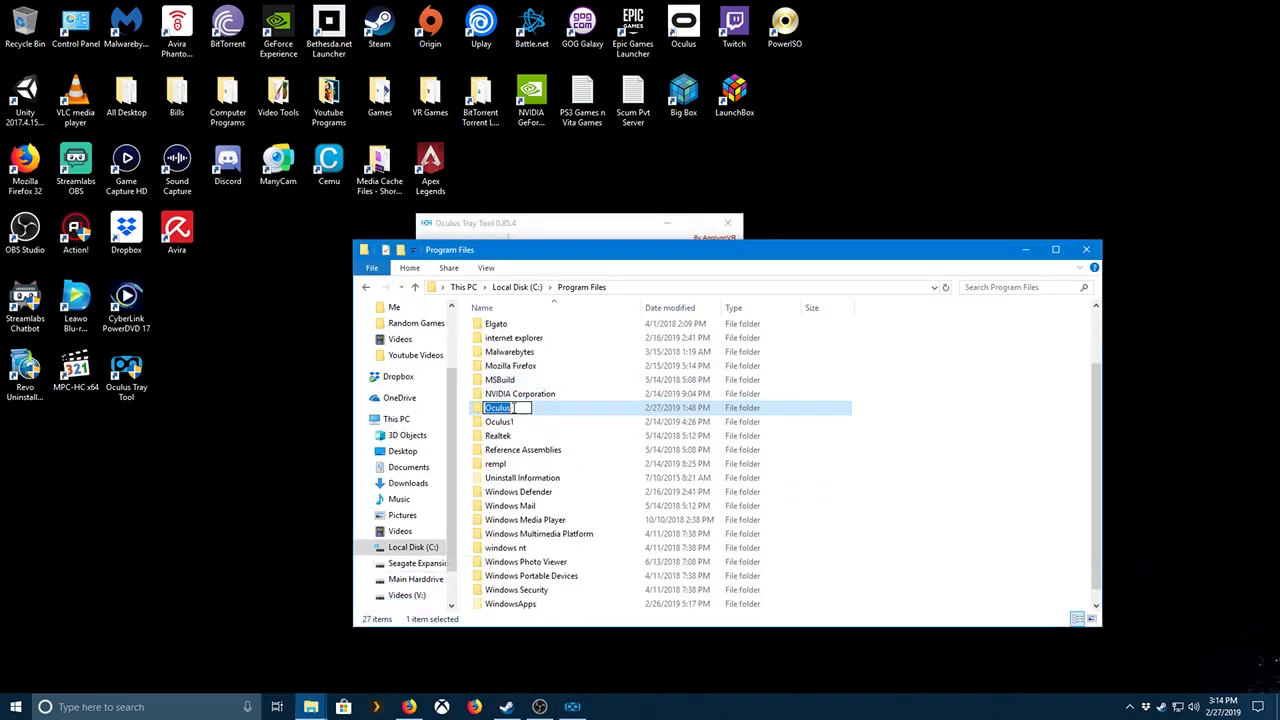
pyautogui.press('Right')
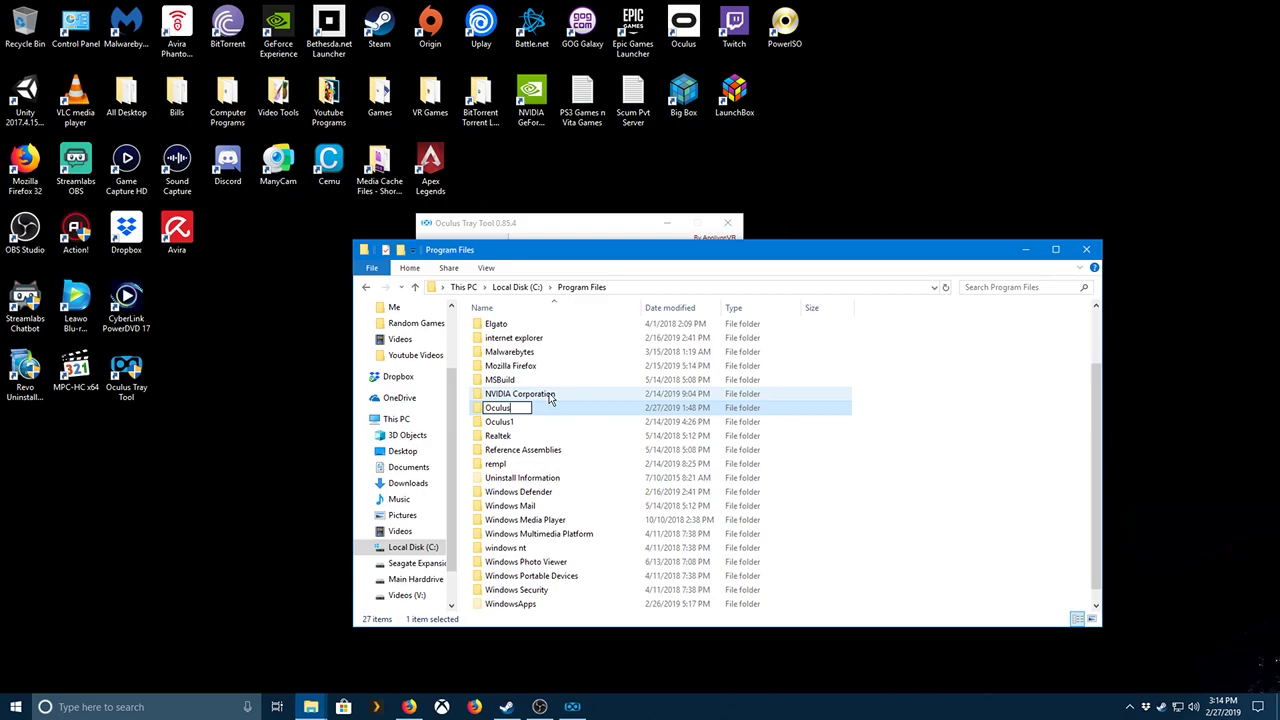
pyautogui.write('2')
pyautogui.press('Return')
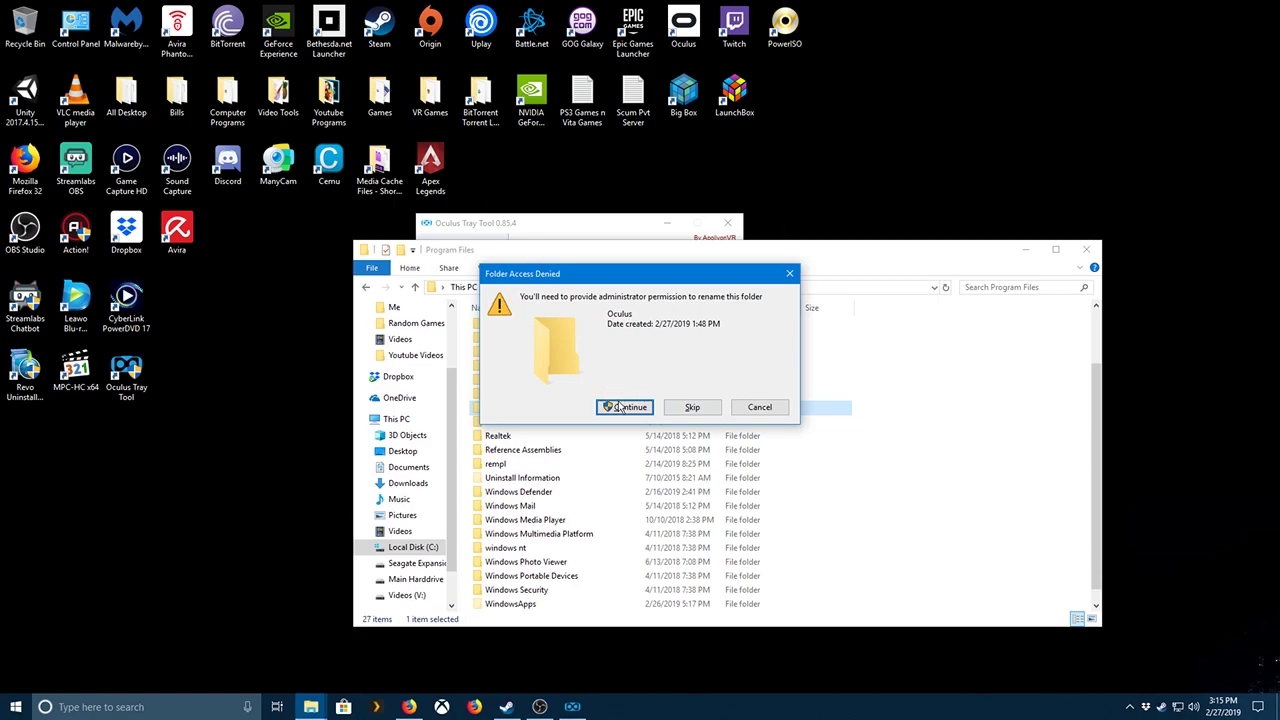
pyautogui.click(622, 407)
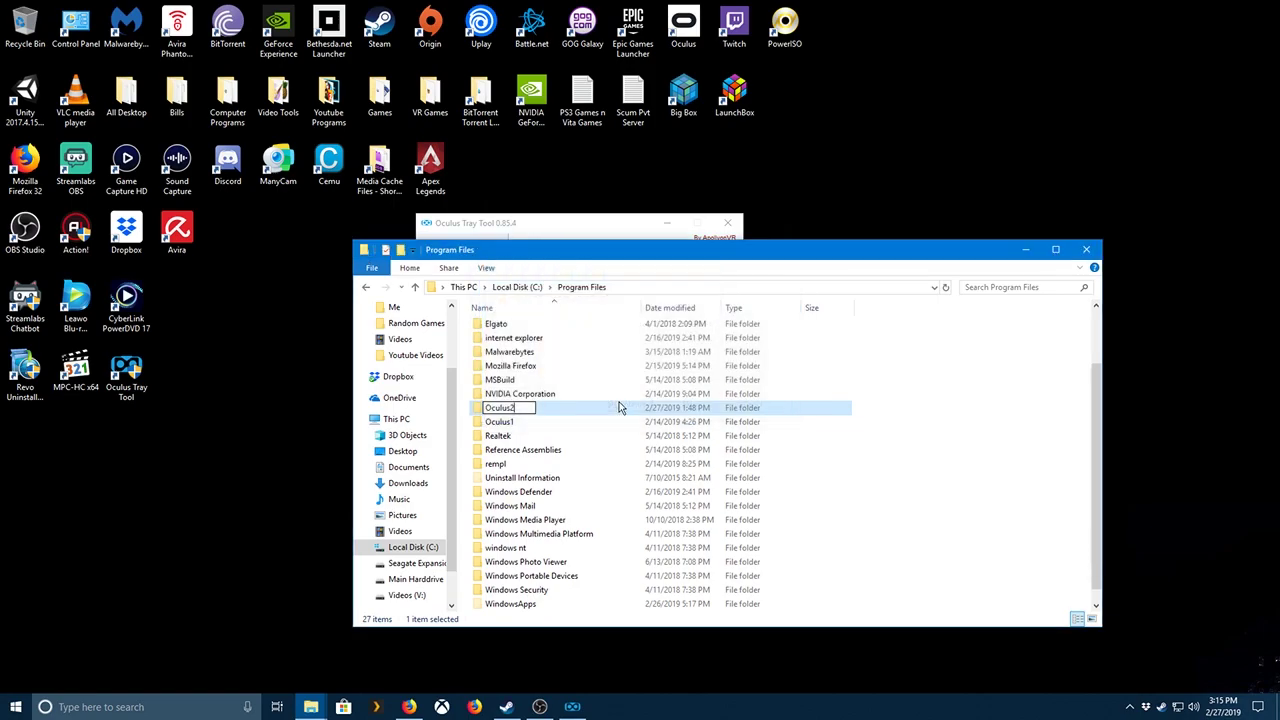
# Rename the Oculus1 folder to Oculus, granting administrator permission.
pyautogui.click(514, 409)
pyautogui.press('F2')
pyautogui.press('End')
pyautogui.press('BackSpace')
pyautogui.press('Return')
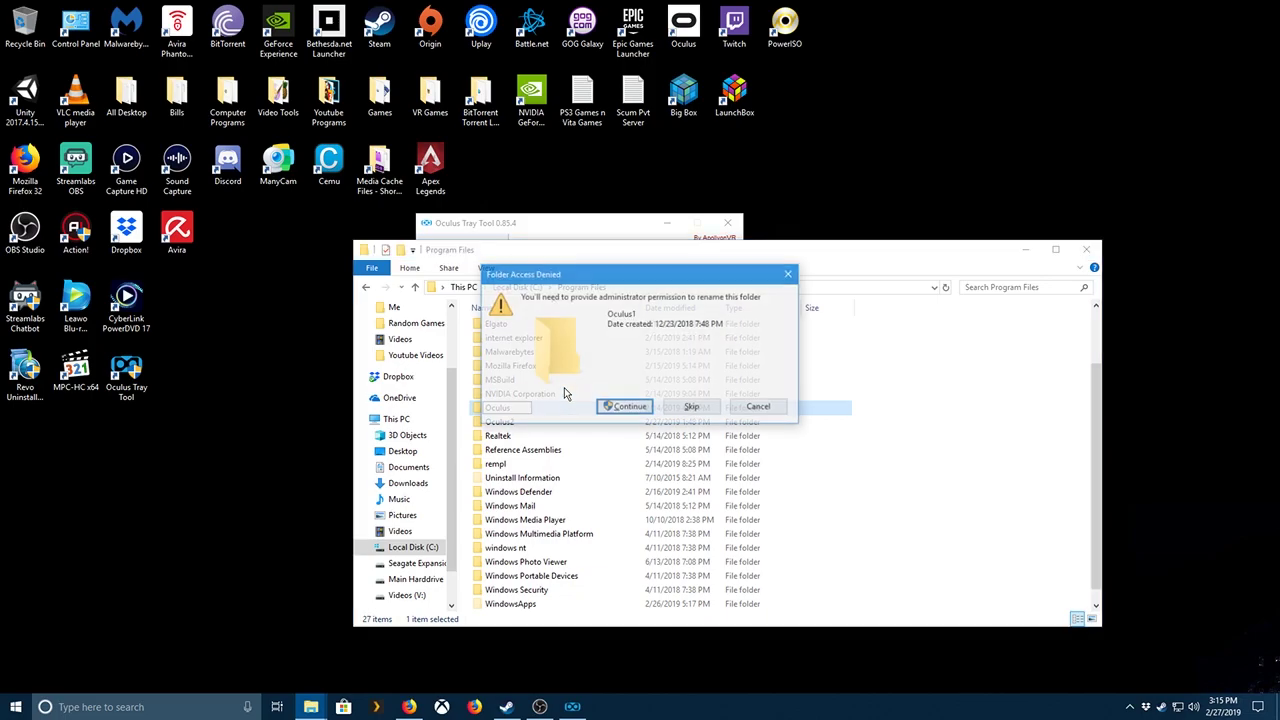
pyautogui.click(625, 408)
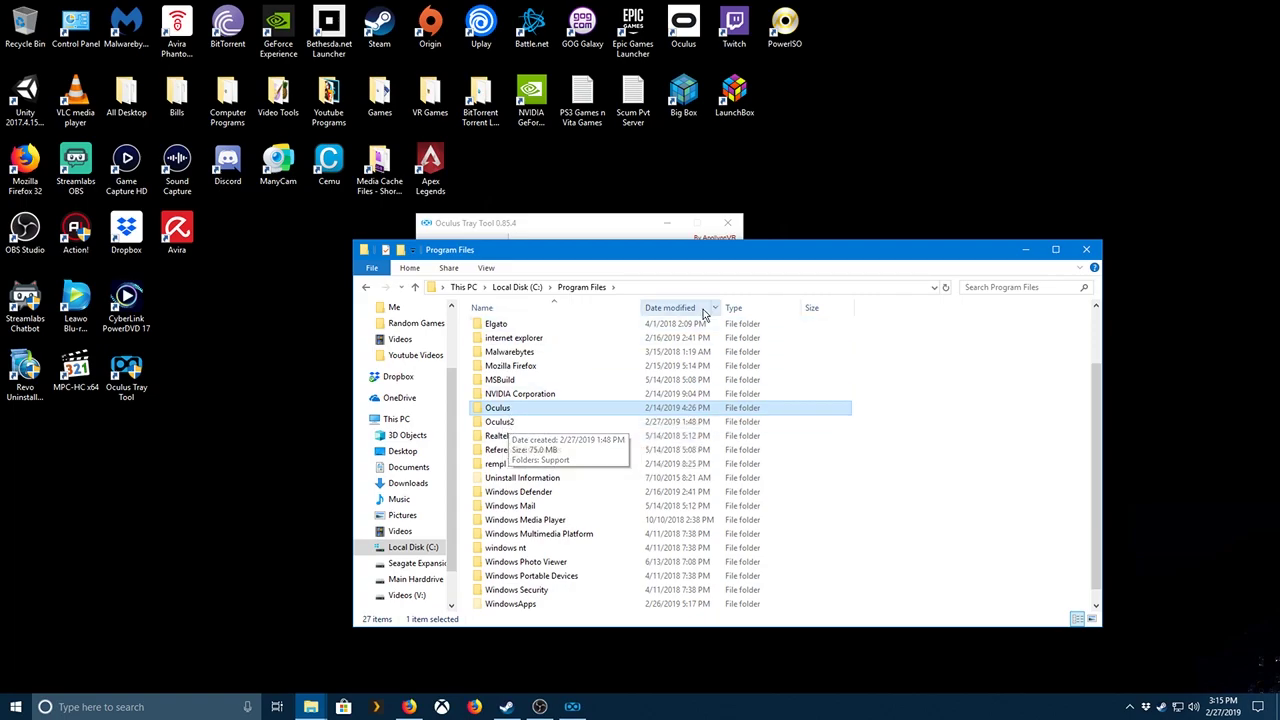
# Minimize Program Files, start the Oculus service again in Tray Tool, and hide the tool.
pyautogui.click(1022, 249)
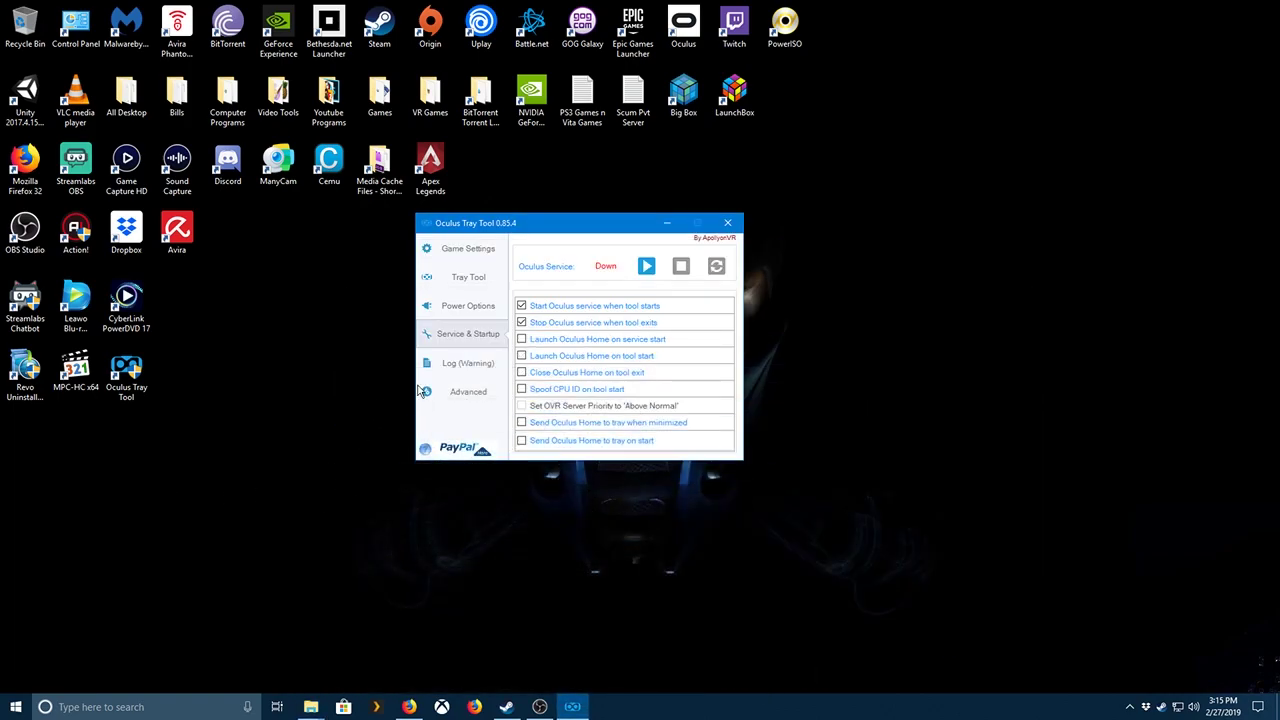
pyautogui.click(645, 266)
pyautogui.moveTo(554, 224); pyautogui.dragTo(790, 224)
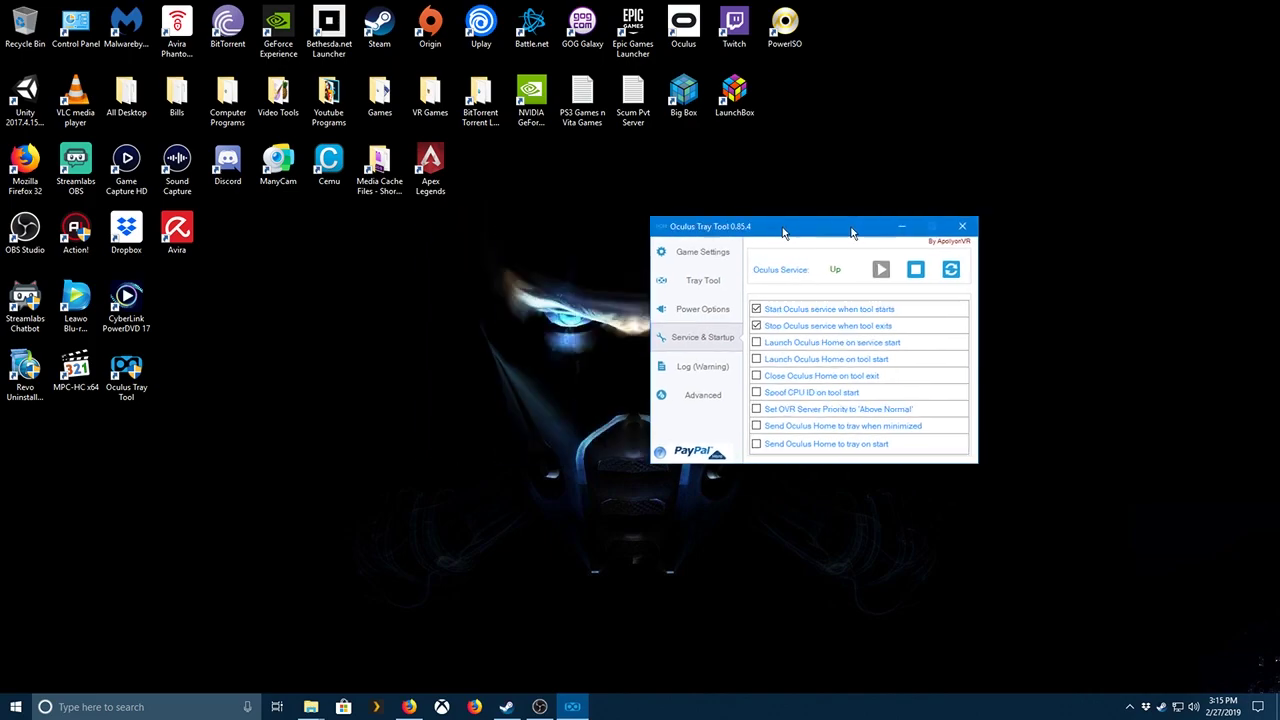
pyautogui.click(902, 223)
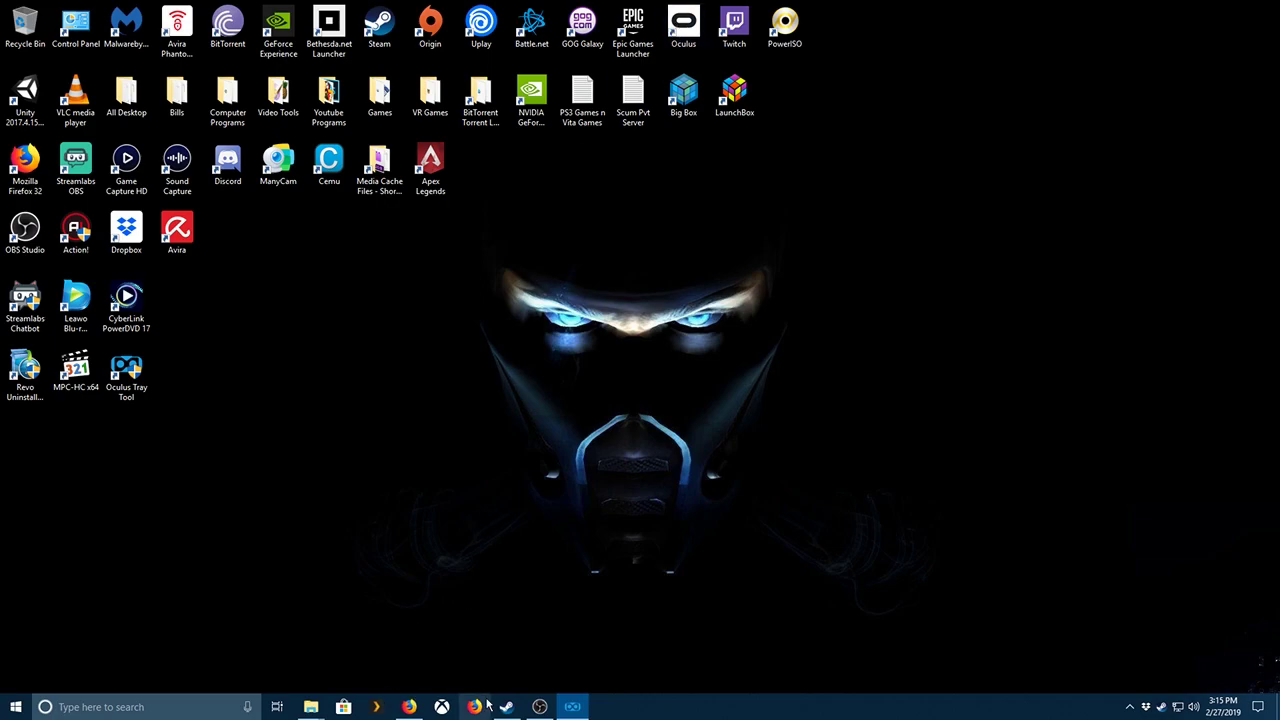
# Launch Duck Season from the VR Games folder and acknowledge its crash message.
pyautogui.moveTo(313, 707)
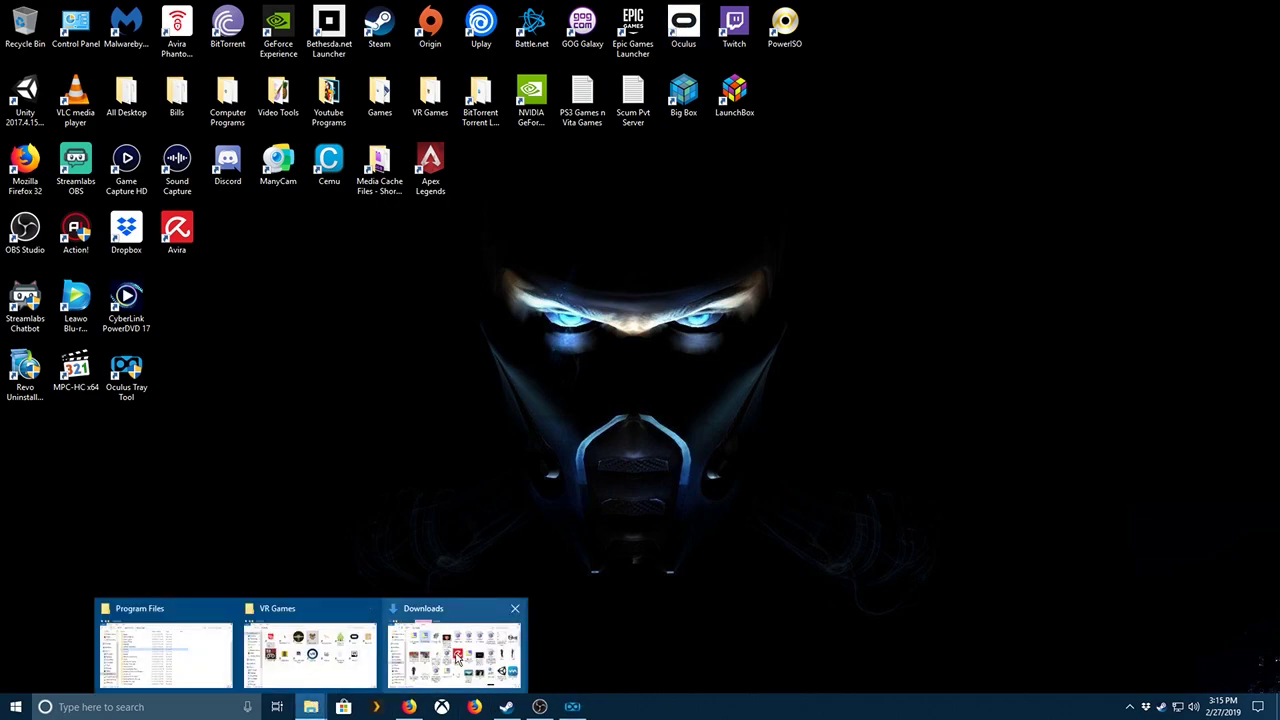
pyautogui.moveTo(457, 657)
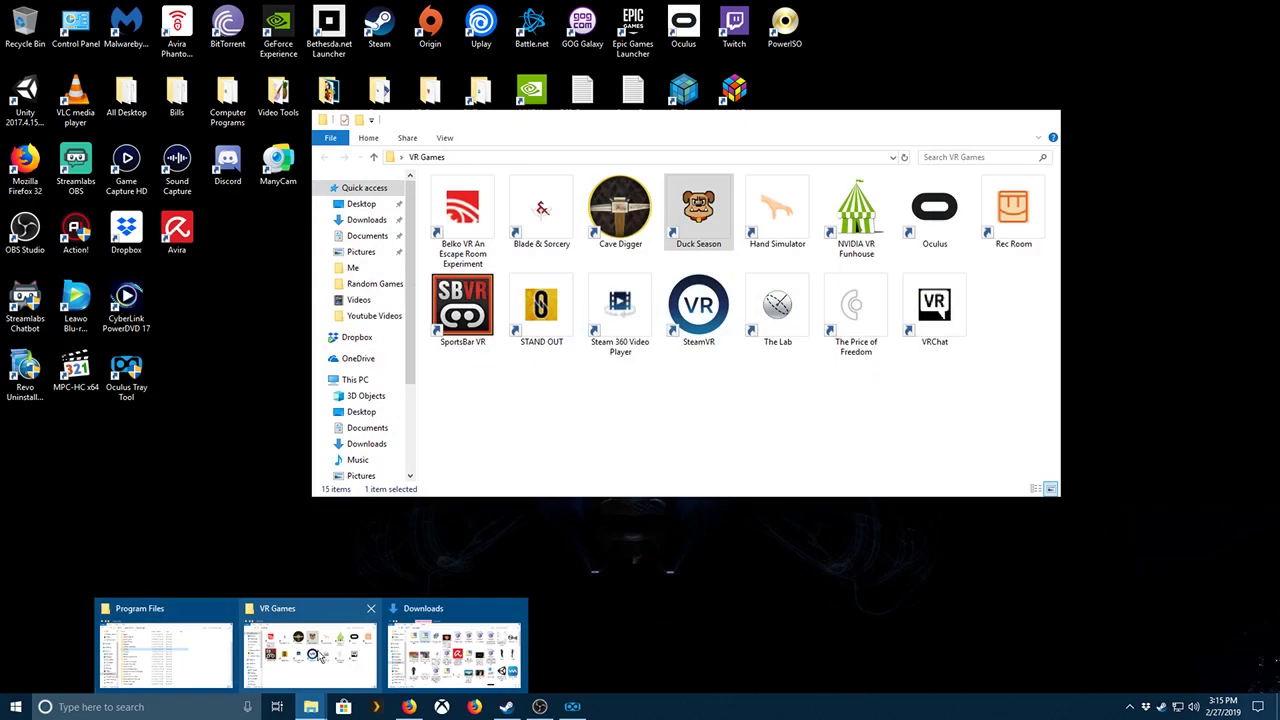
pyautogui.click(310, 655)
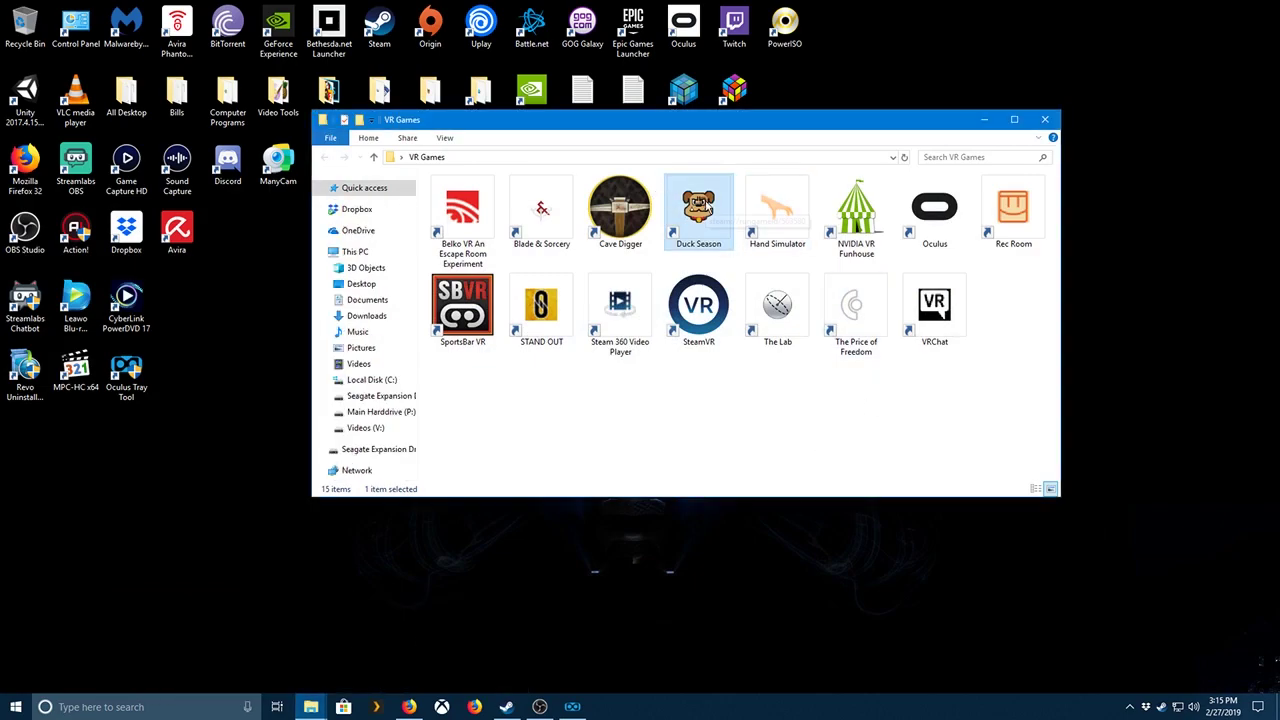
pyautogui.doubleClick(698, 207)
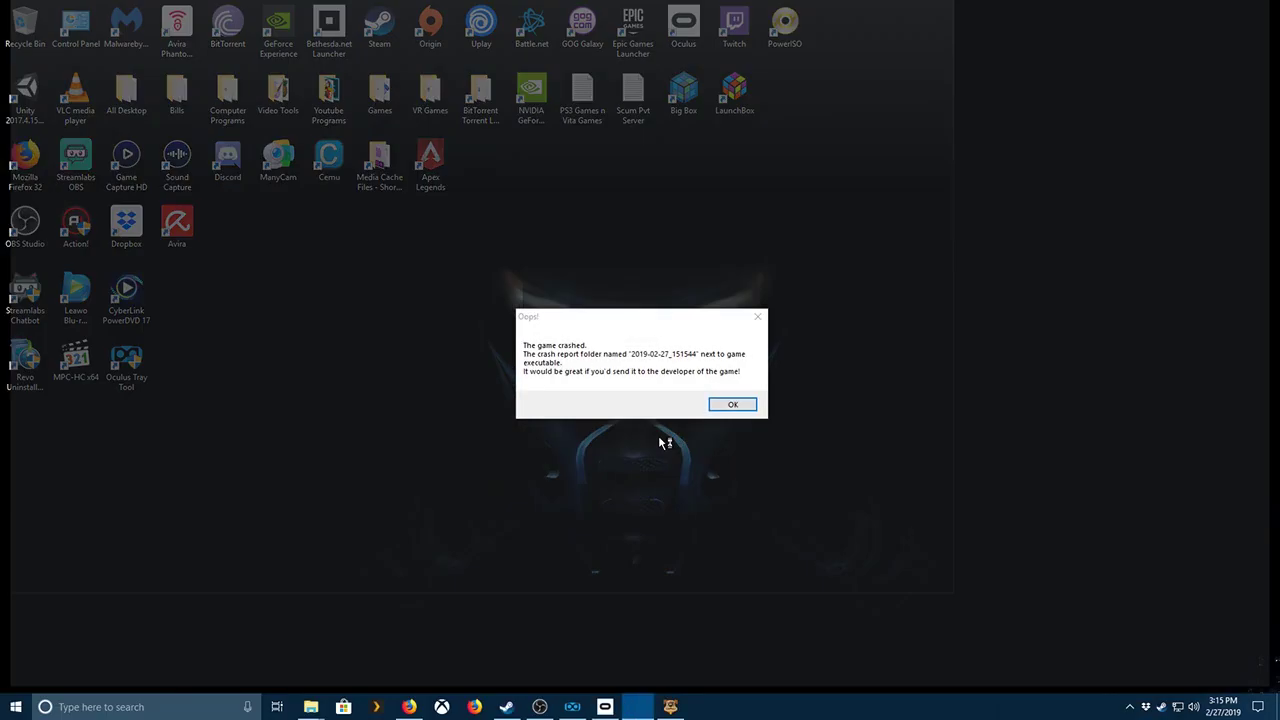
pyautogui.click(729, 405)
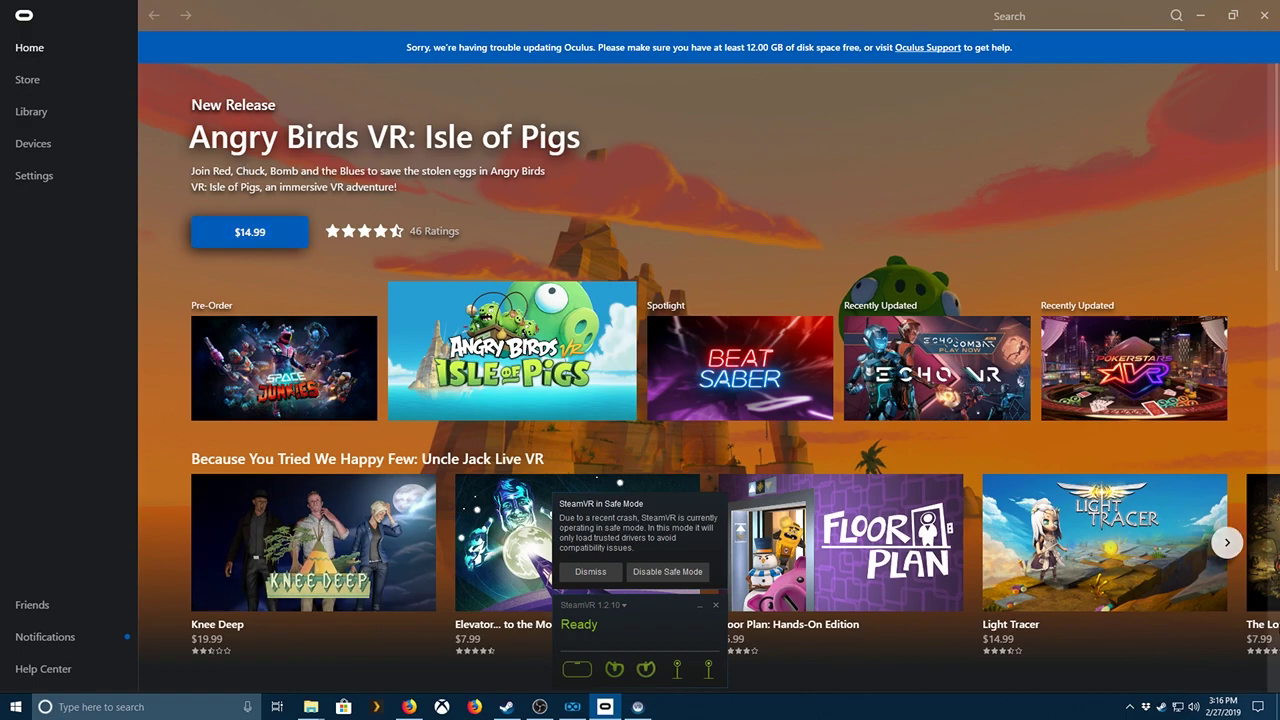
# Dismiss the SteamVR safe mode notice and bring the Oculus app window back into view.
pyautogui.click(591, 576)
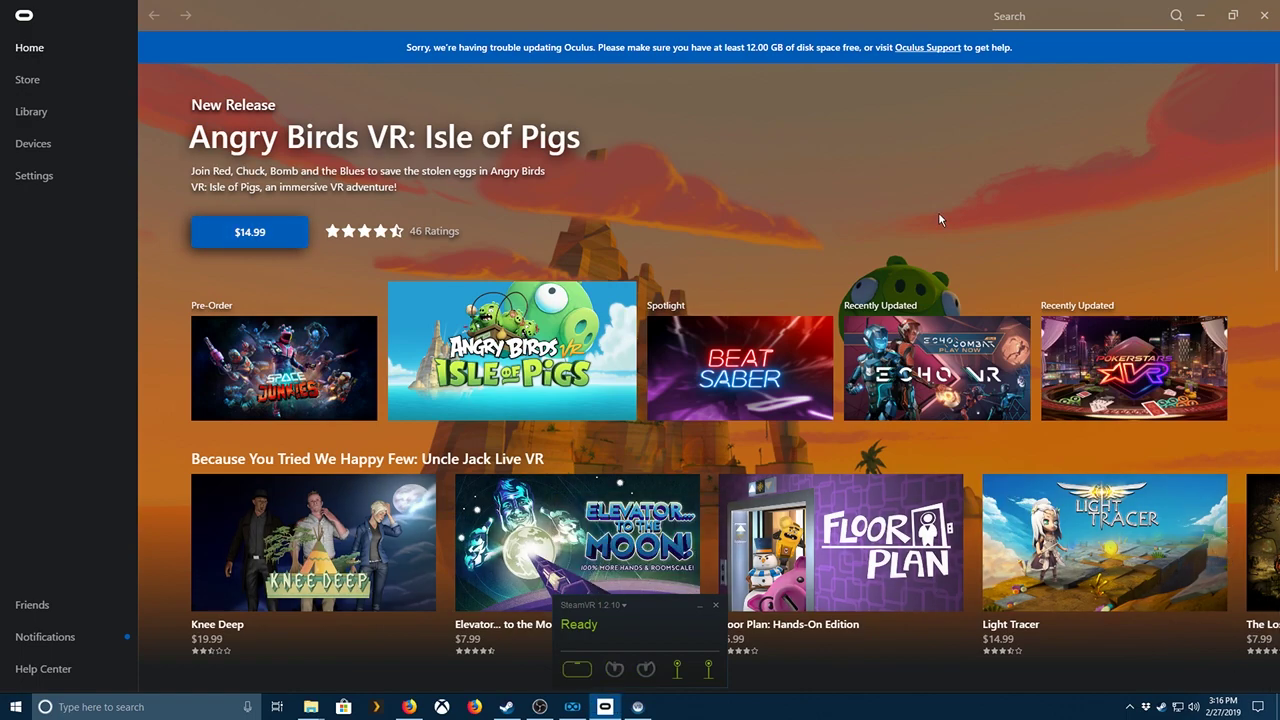
pyautogui.click(1201, 17)
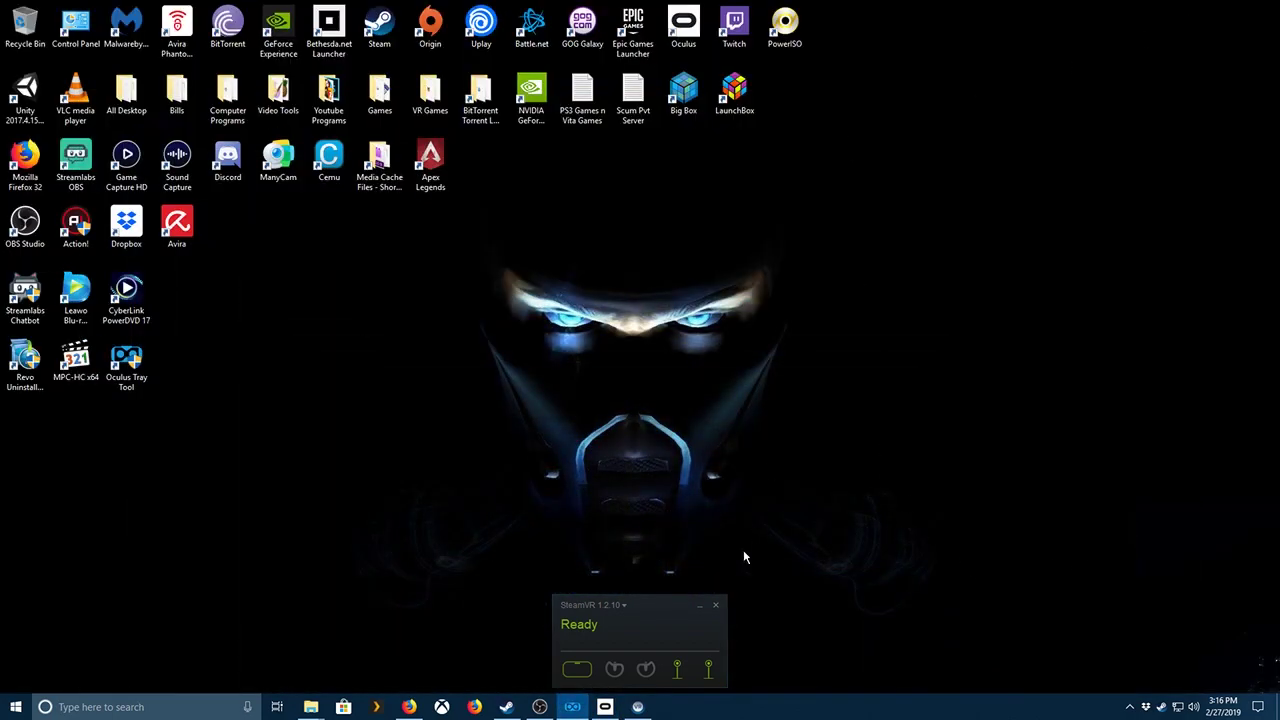
pyautogui.click(604, 707)
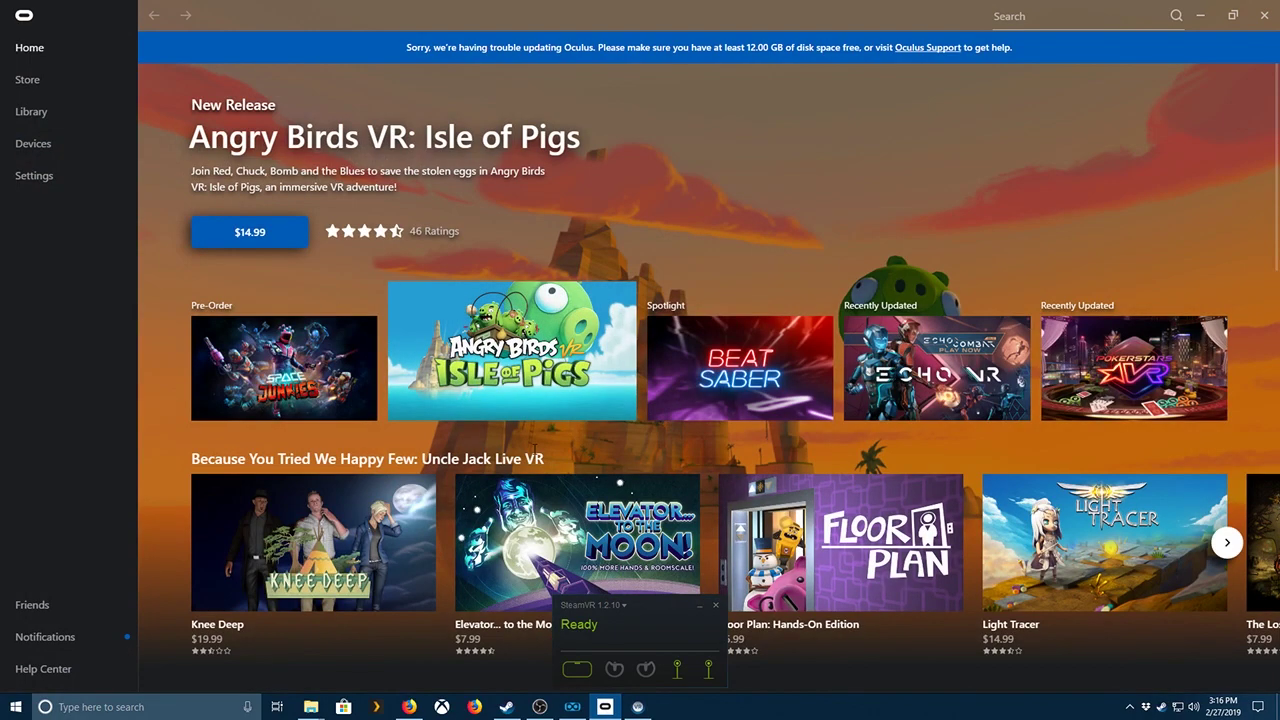
pyautogui.click(1201, 17)
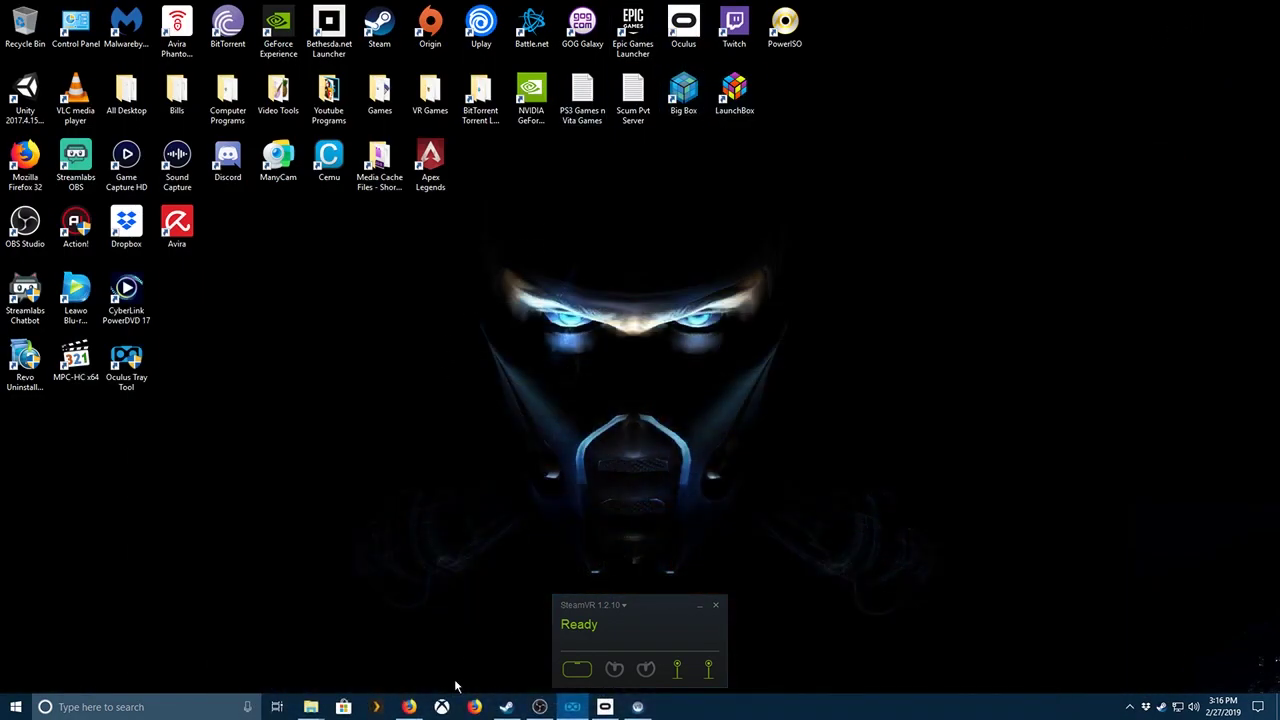
pyautogui.moveTo(641, 708)
pyautogui.click(605, 707)
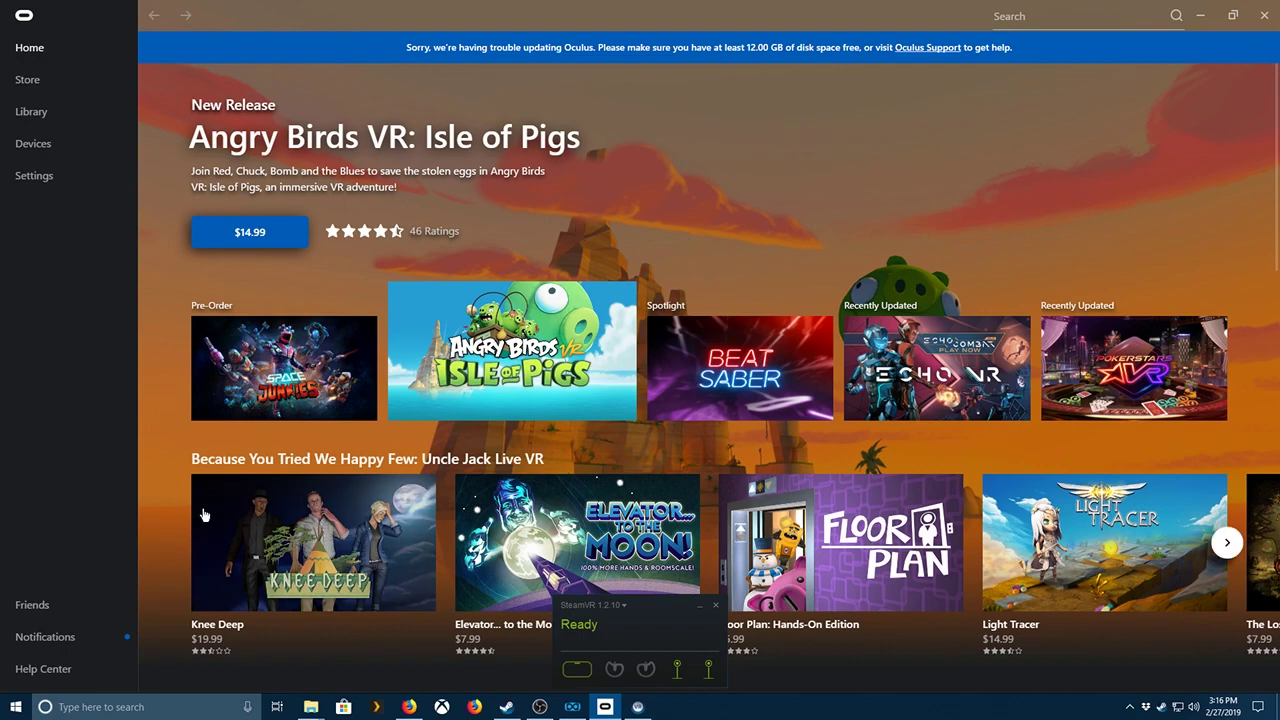
# Dismiss the failed-update notification and close the Oculus app, confirming the prompt.
pyautogui.click(45, 637)
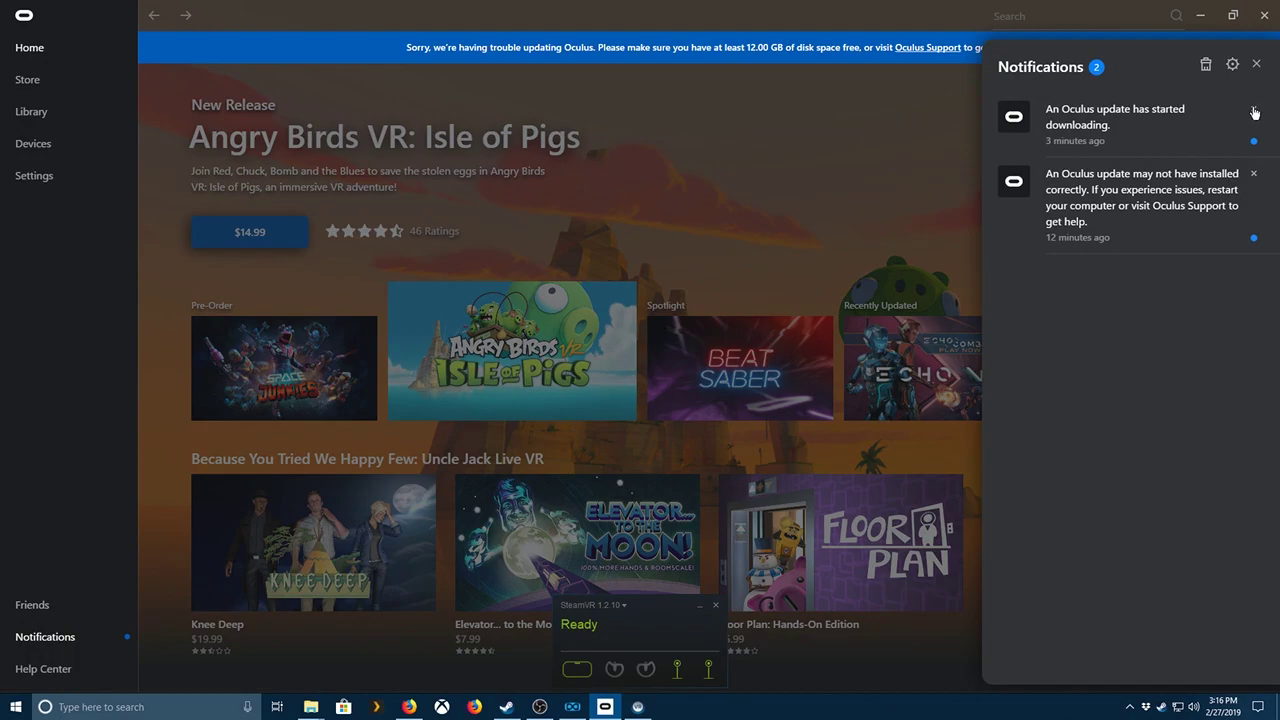
pyautogui.click(1254, 176)
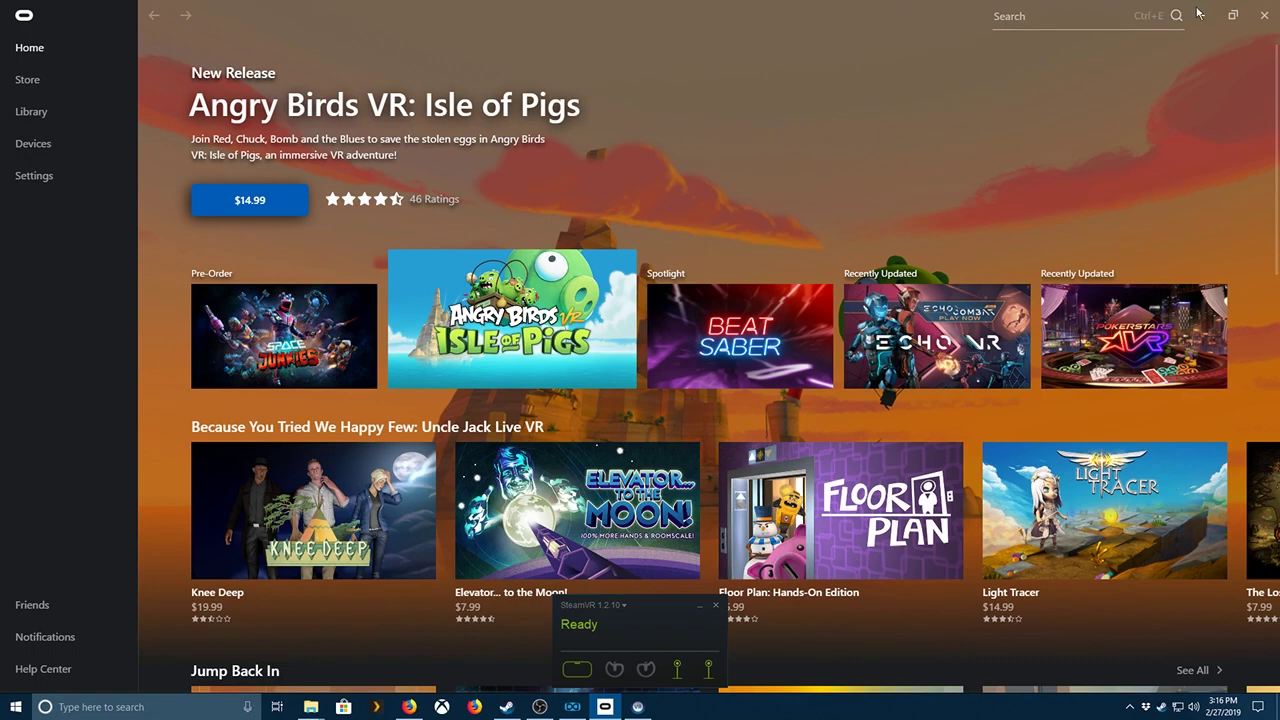
pyautogui.click(1262, 22)
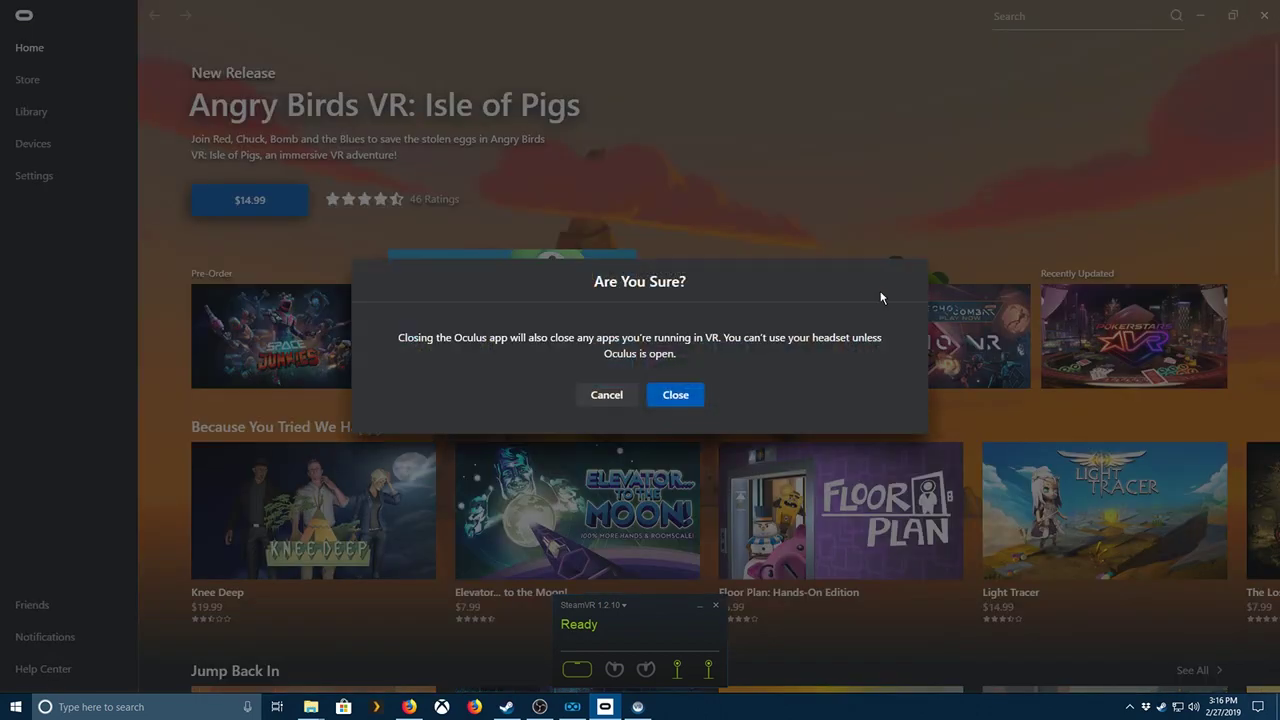
pyautogui.click(678, 393)
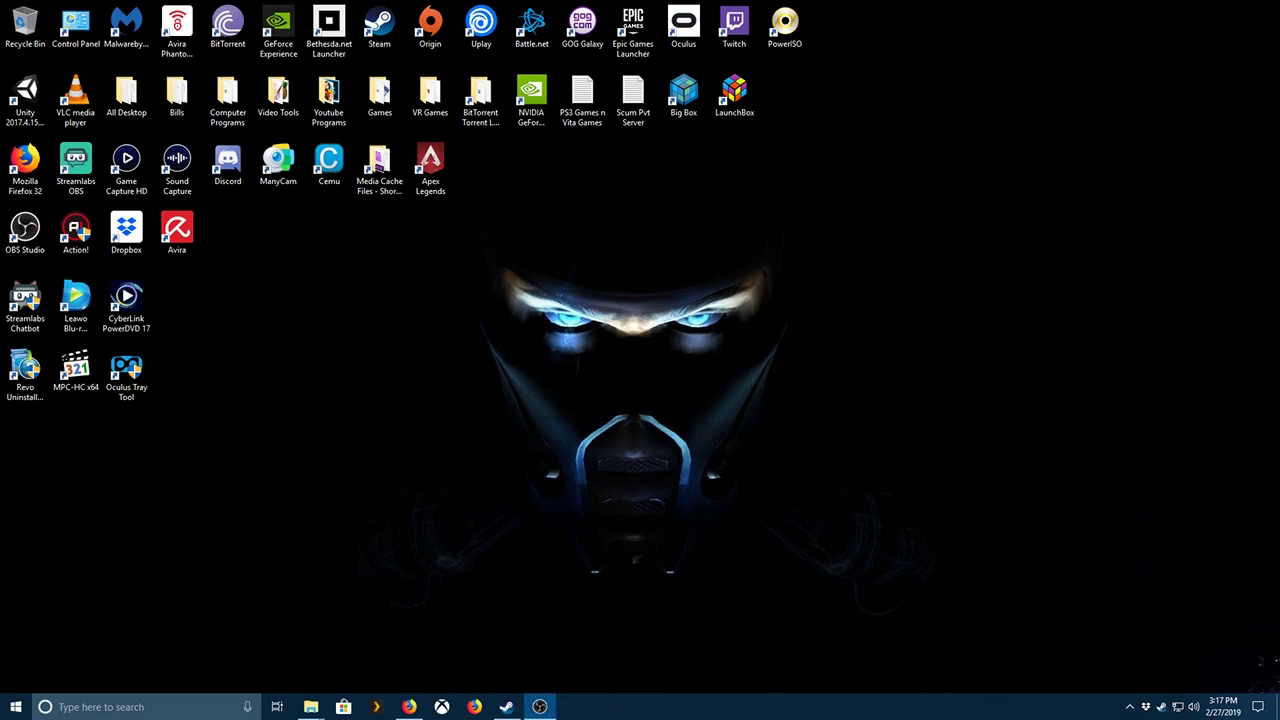
# Stop the Oculus Service from Oculus Tray Tool, opened via the hidden tray icons.
pyautogui.click(1130, 707)
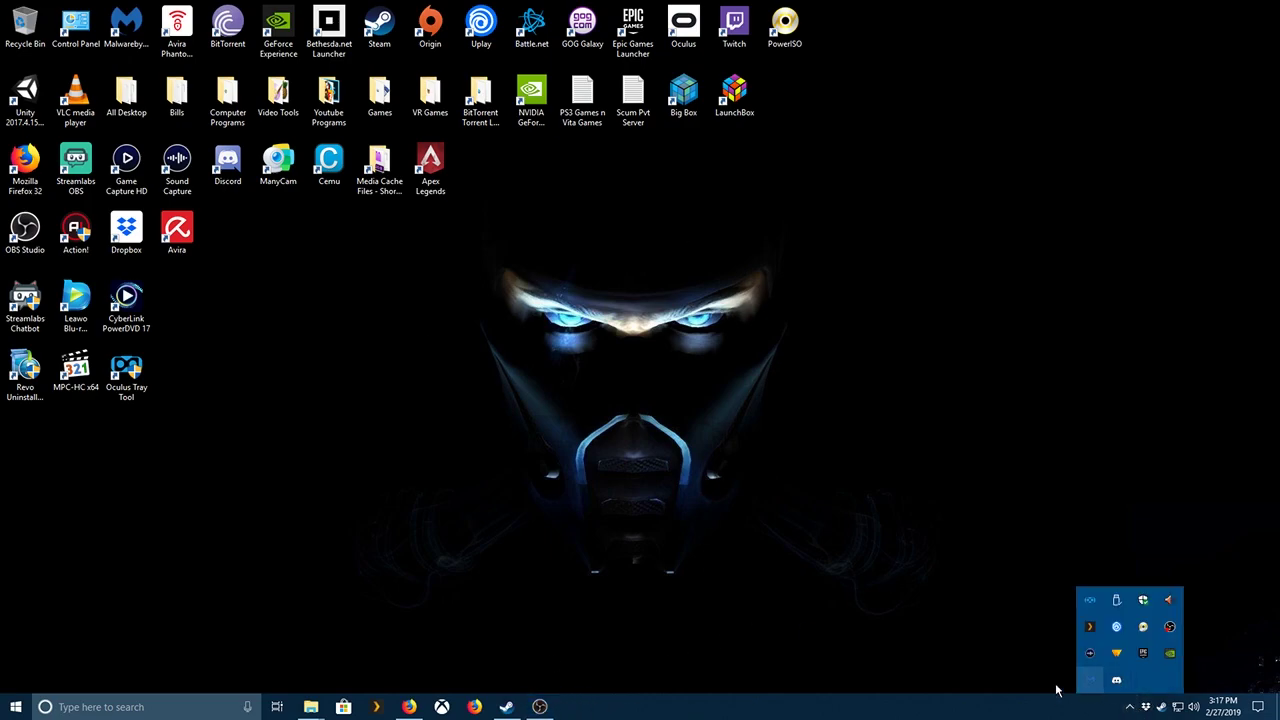
pyautogui.click(1090, 599)
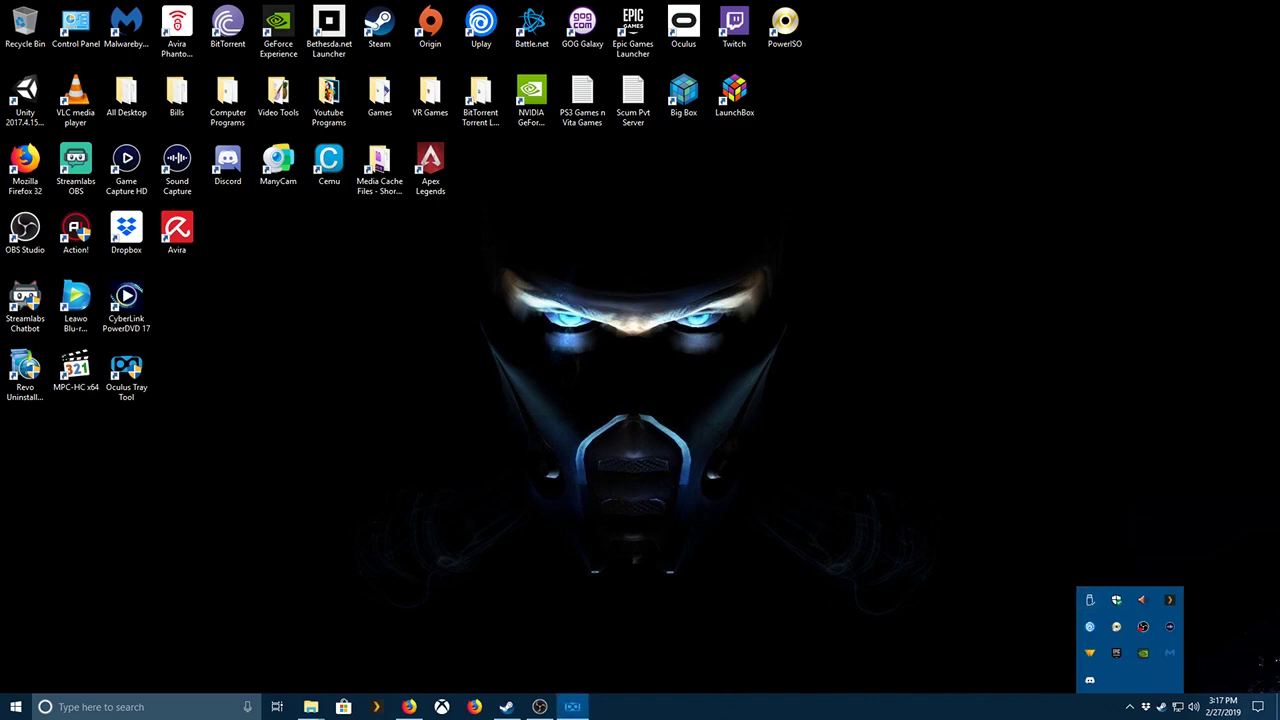
pyautogui.moveTo(600, 221); pyautogui.dragTo(362, 253)
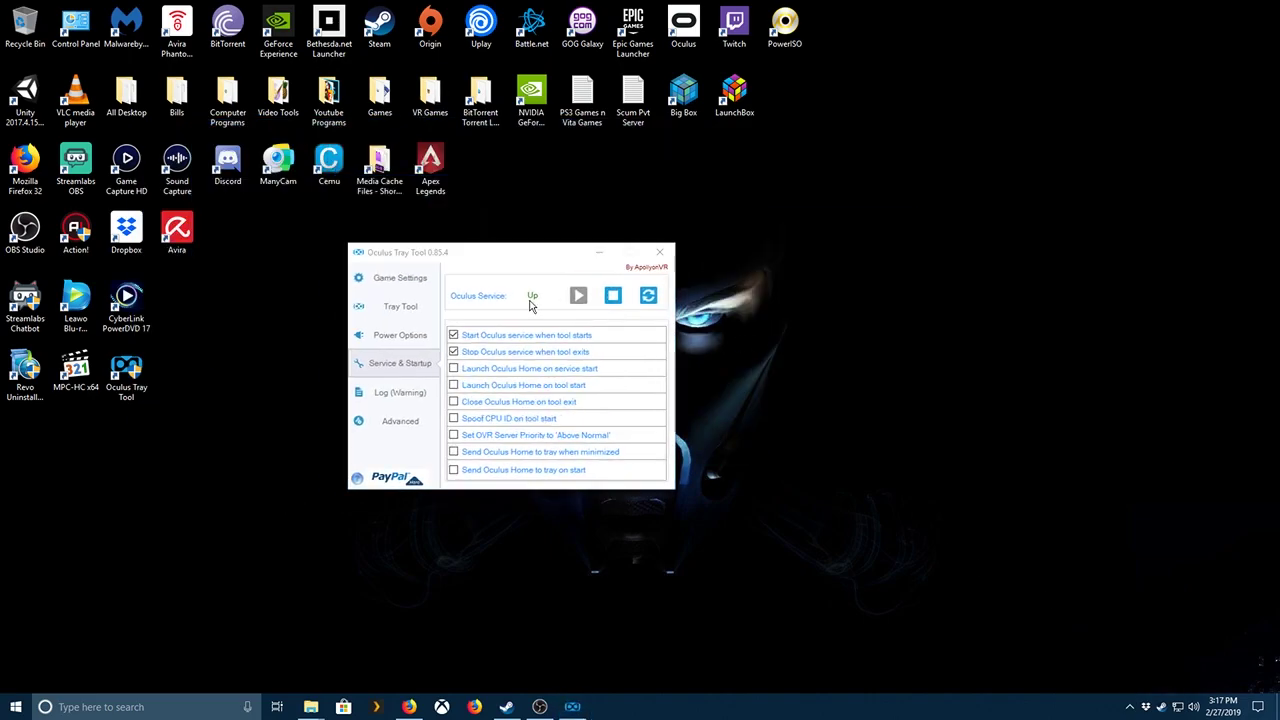
pyautogui.click(506, 251)
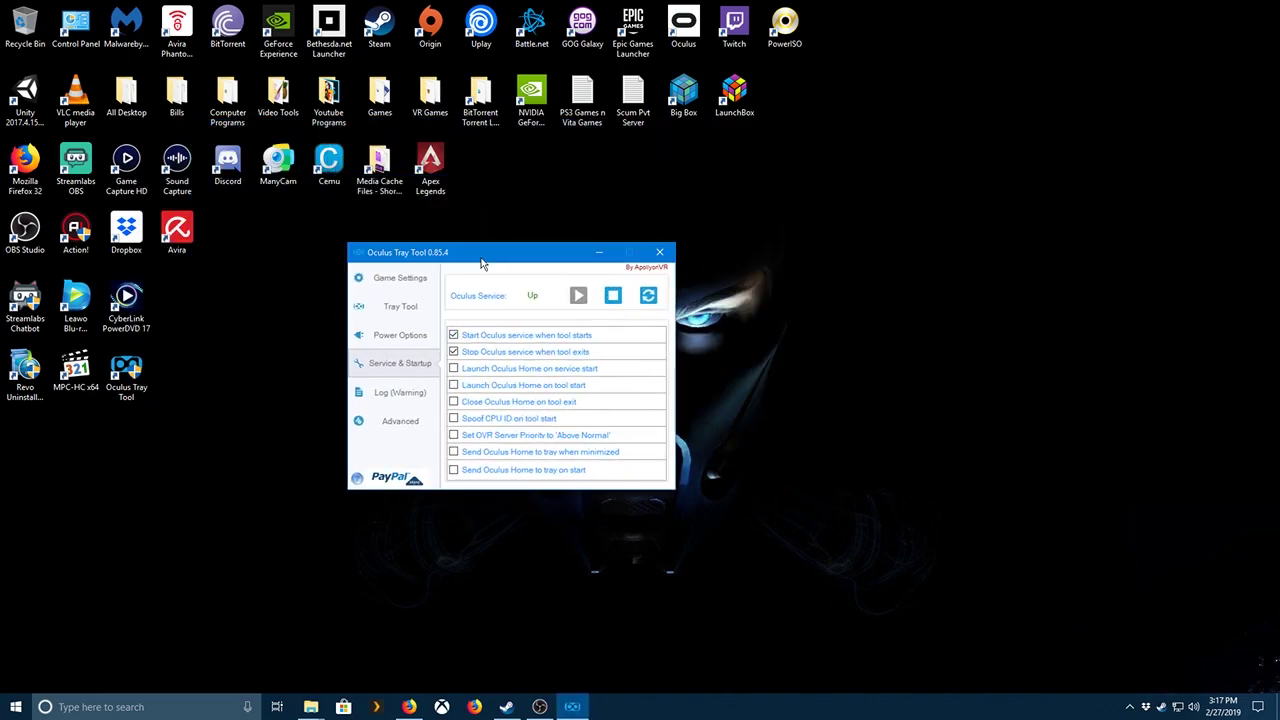
pyautogui.click(612, 297)
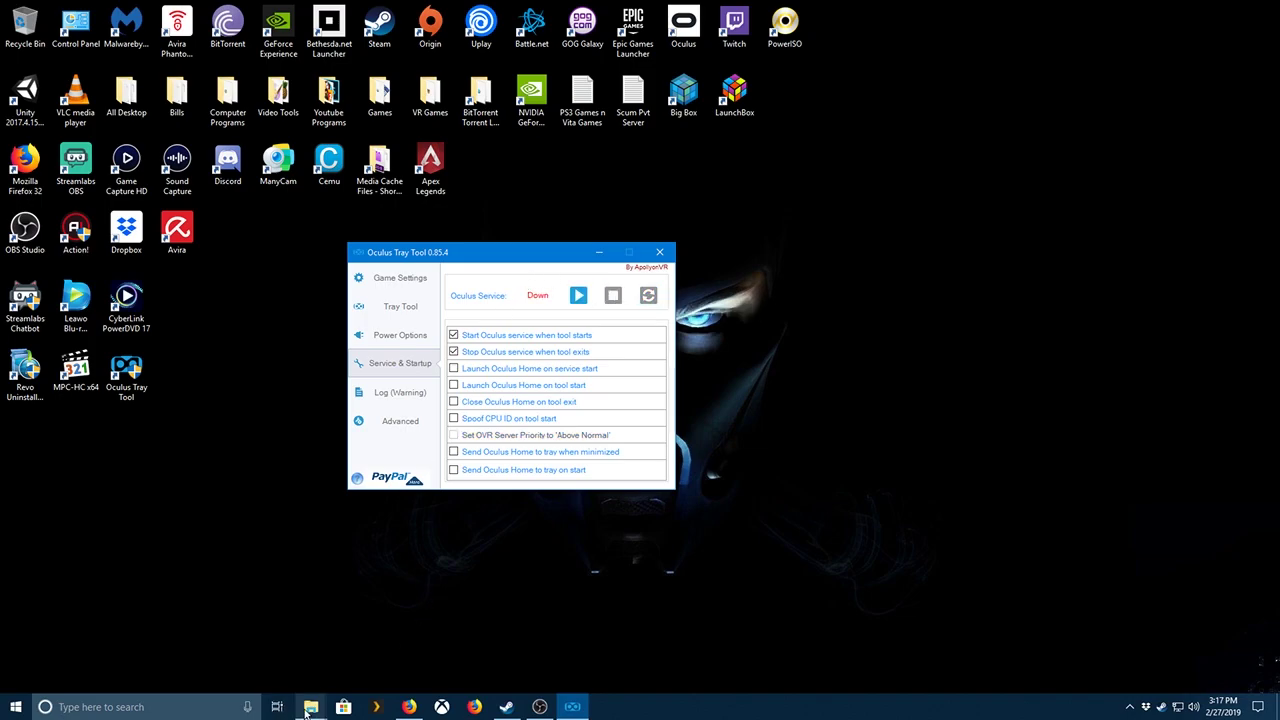
pyautogui.click(309, 708)
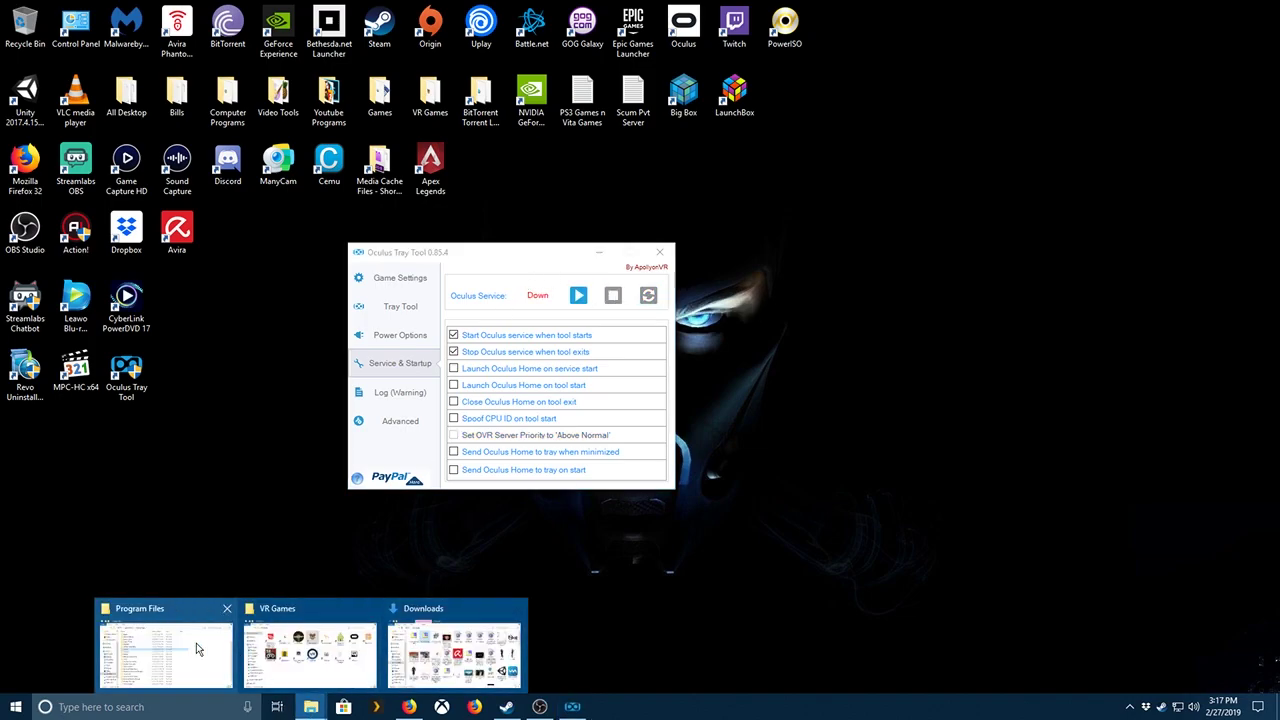
# Rename the original Oculus folder in Program Files to Oculus1, granting admin permission.
pyautogui.click(197, 650)
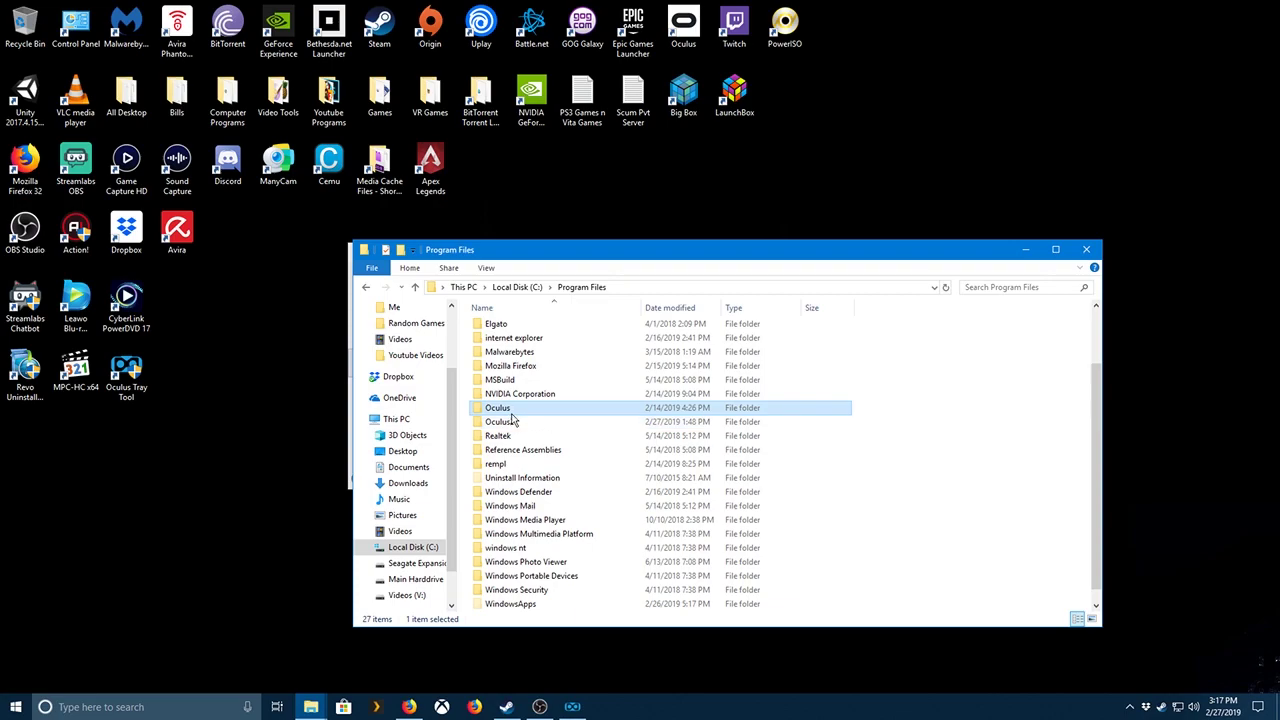
pyautogui.press('F2')
pyautogui.press('End')
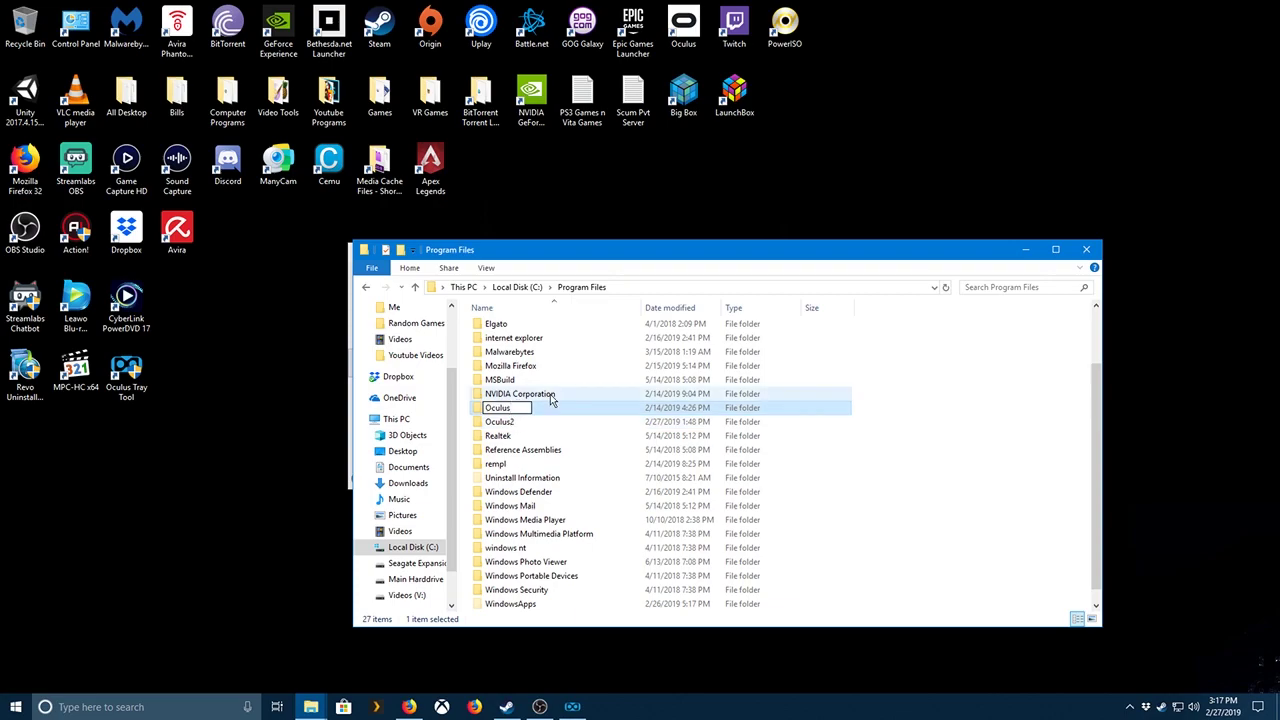
pyautogui.write('1')
pyautogui.press('Return')
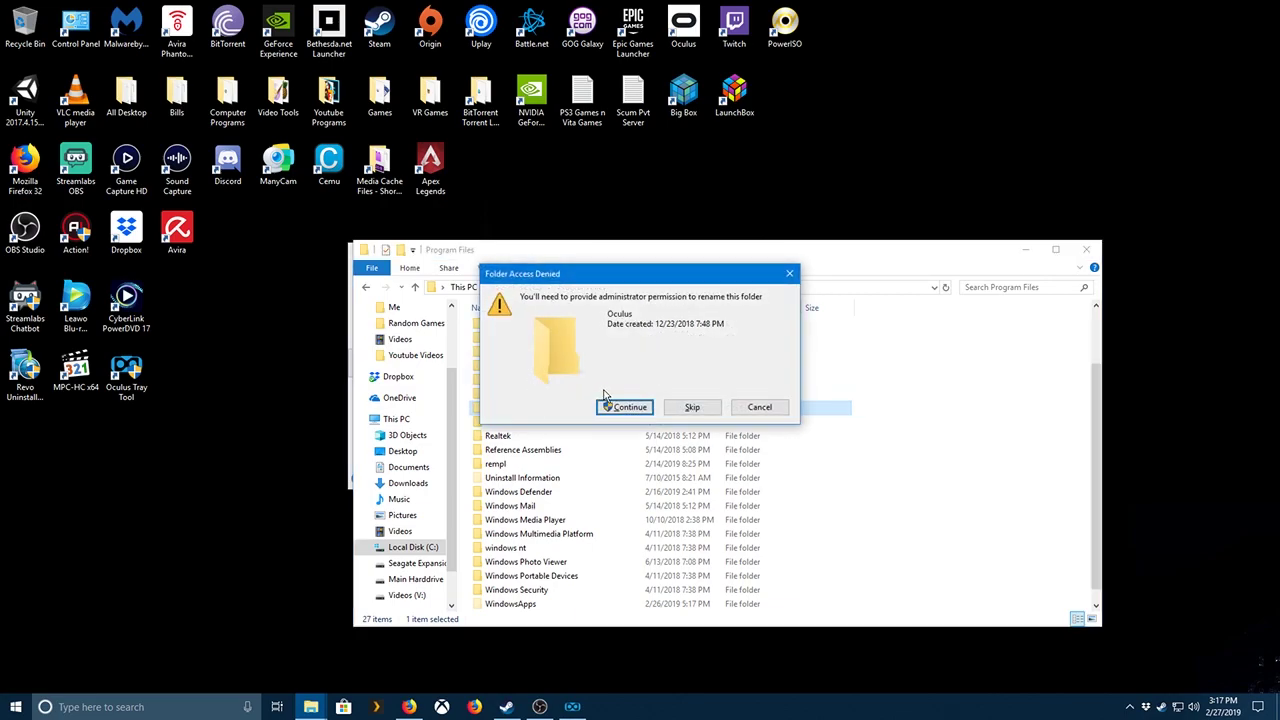
pyautogui.click(610, 406)
# Rename the Oculus2 folder to Oculus, granting admin permission.
pyautogui.click(510, 423)
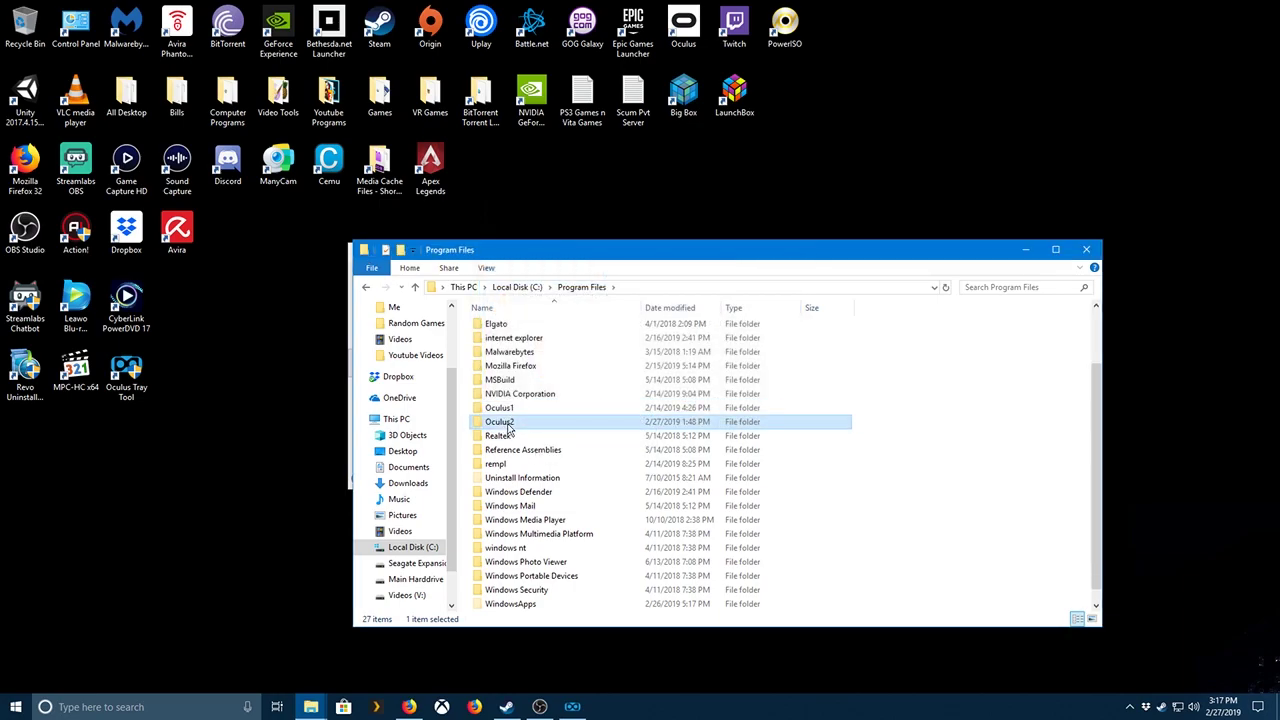
pyautogui.click(505, 422)
pyautogui.press('End')
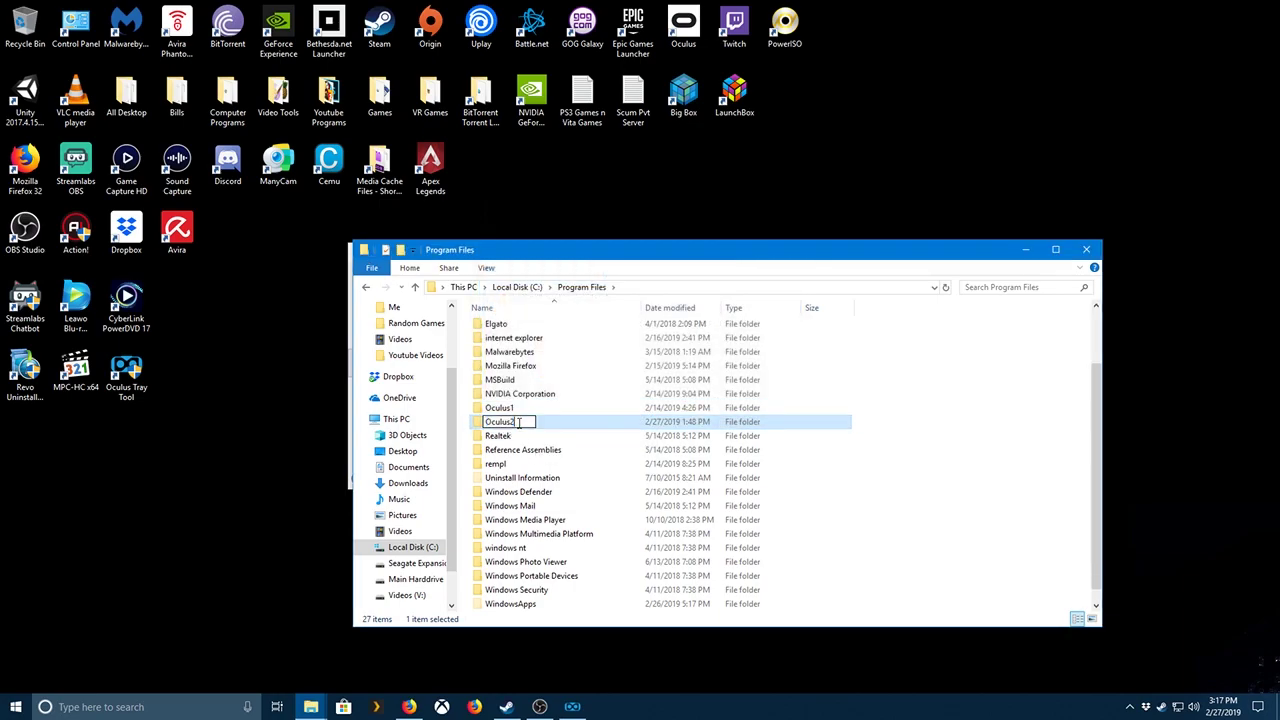
pyautogui.press('Return')
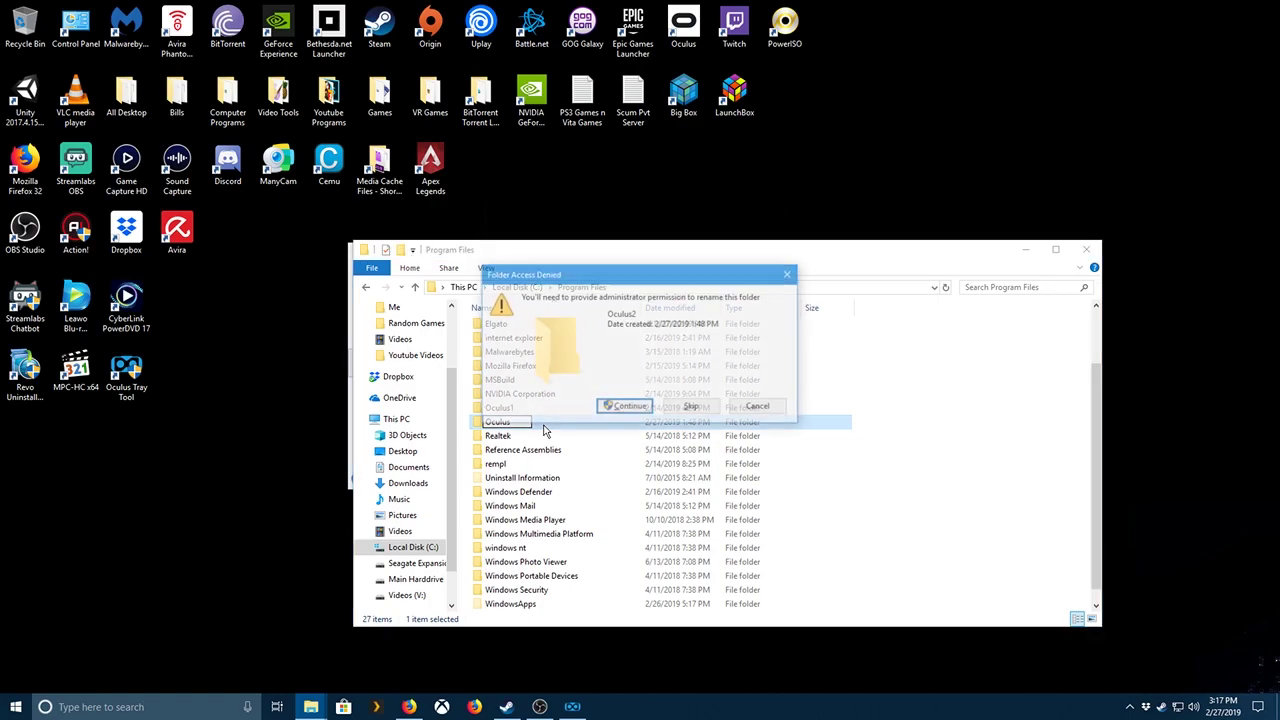
pyautogui.press('Return')
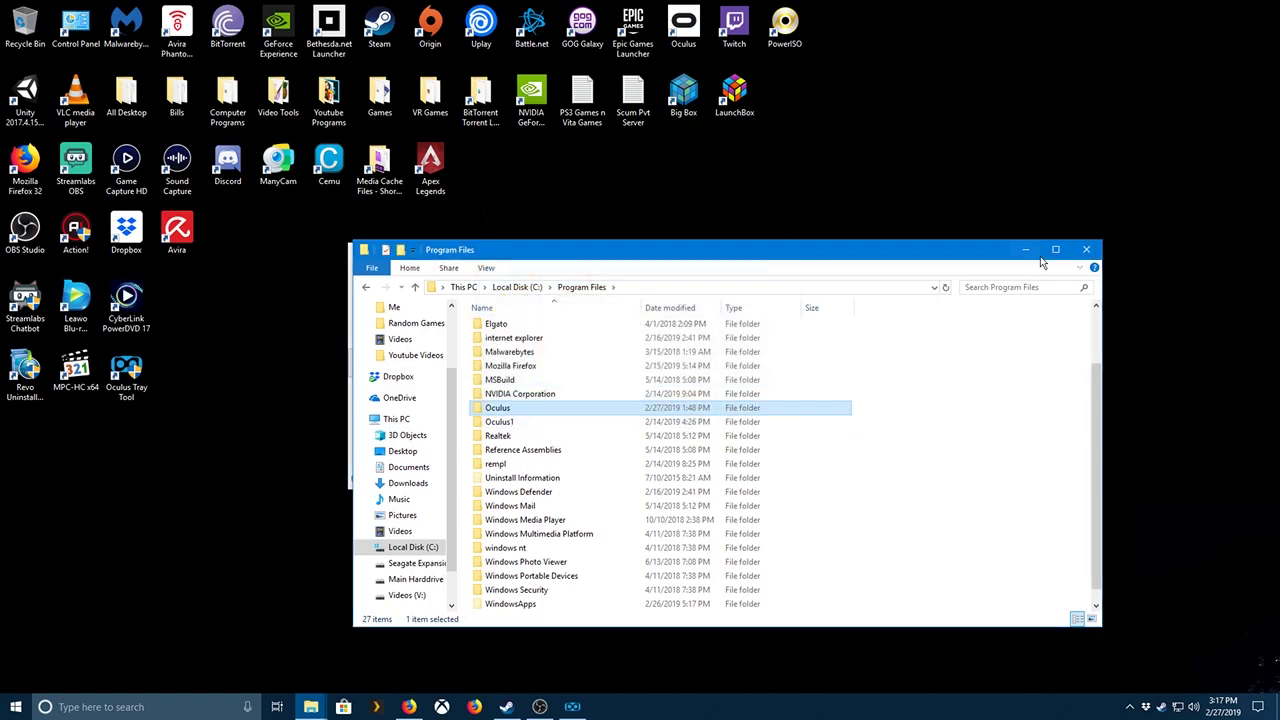
pyautogui.click(1025, 249)
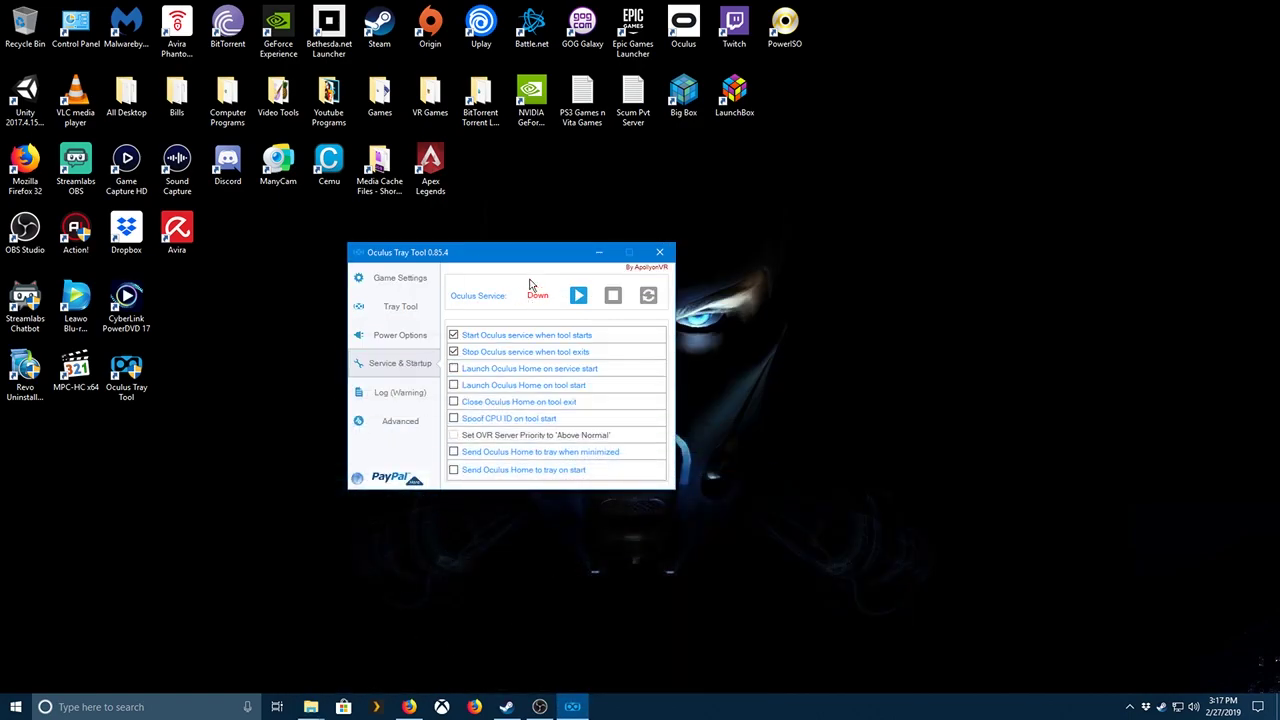
# Minimize Oculus Tray Tool and start Duck Season from the VR Games shortcuts window.
pyautogui.click(603, 253)
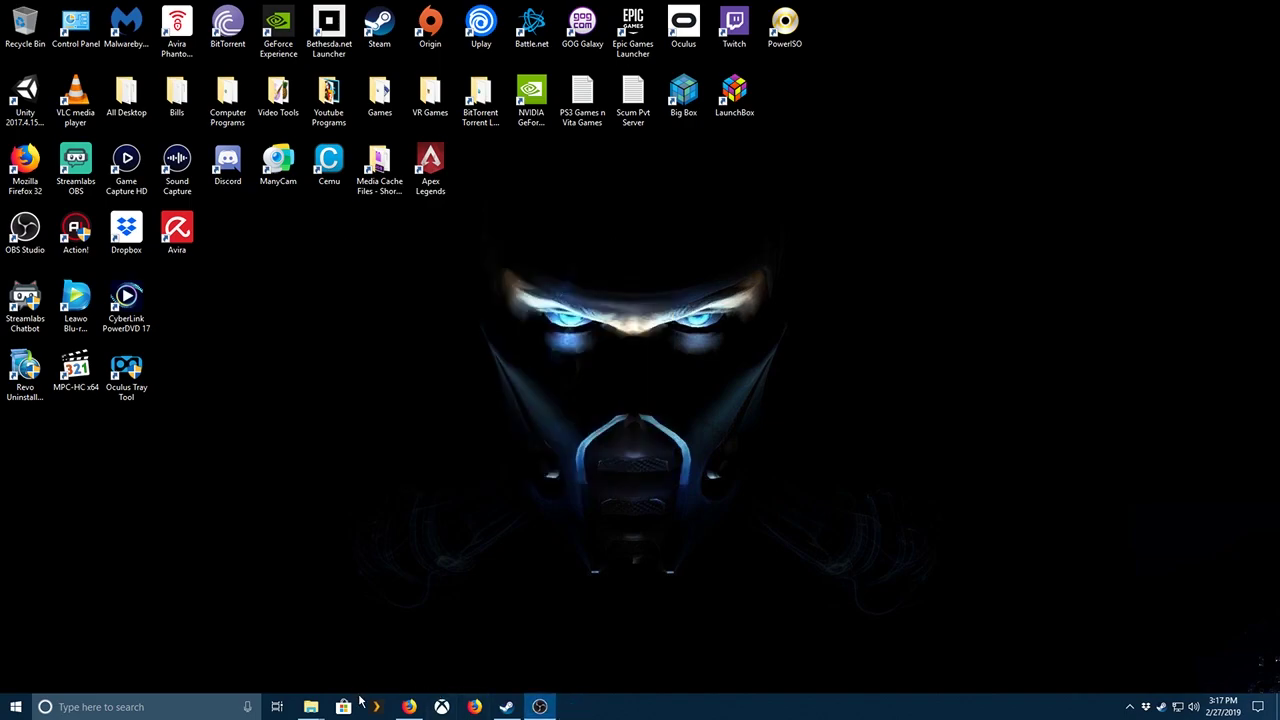
pyautogui.moveTo(307, 706)
pyautogui.click(352, 638)
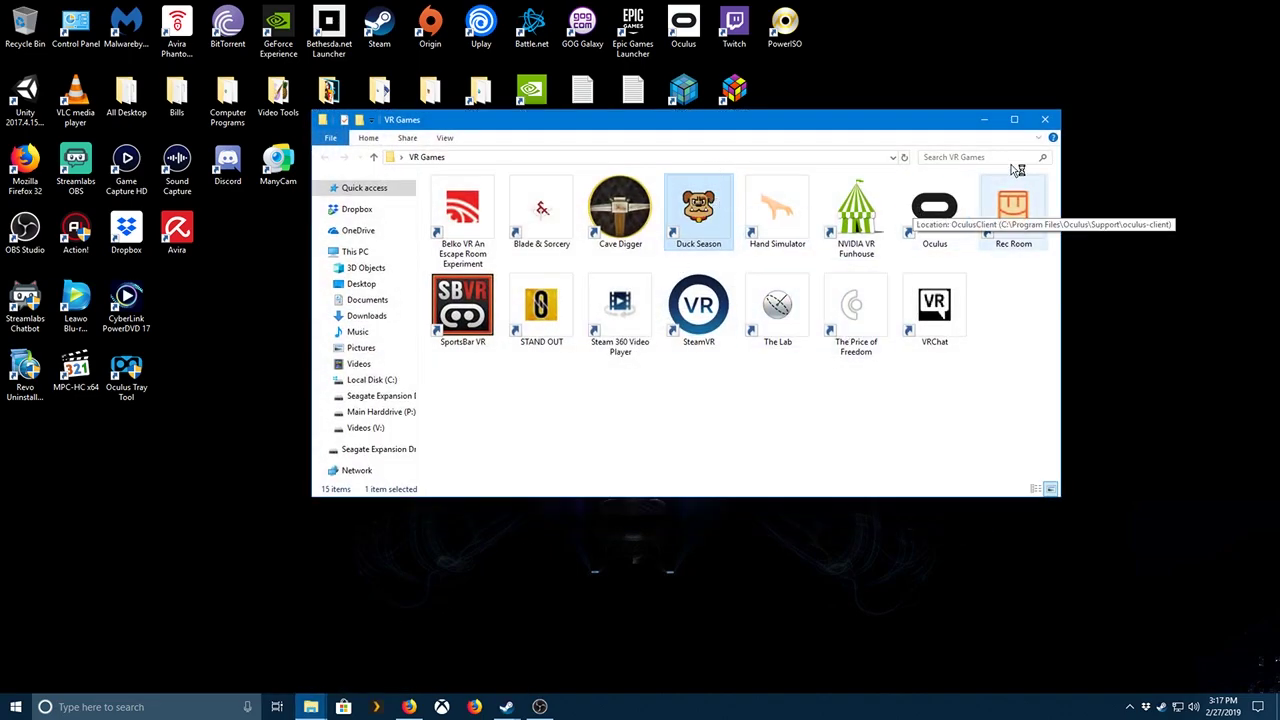
pyautogui.click(984, 119)
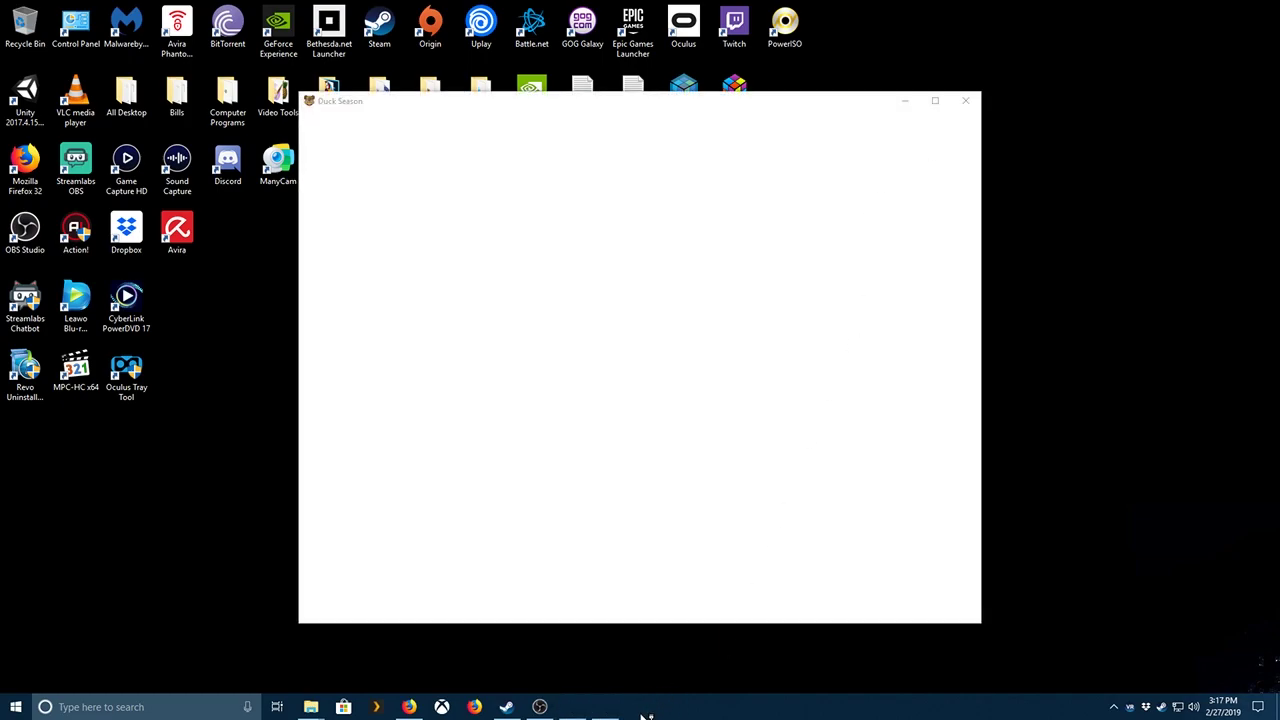
# Dismiss the SteamVR safe mode warning, run Duck Season to its menu, then quit it and SteamVR.
pyautogui.moveTo(605, 709)
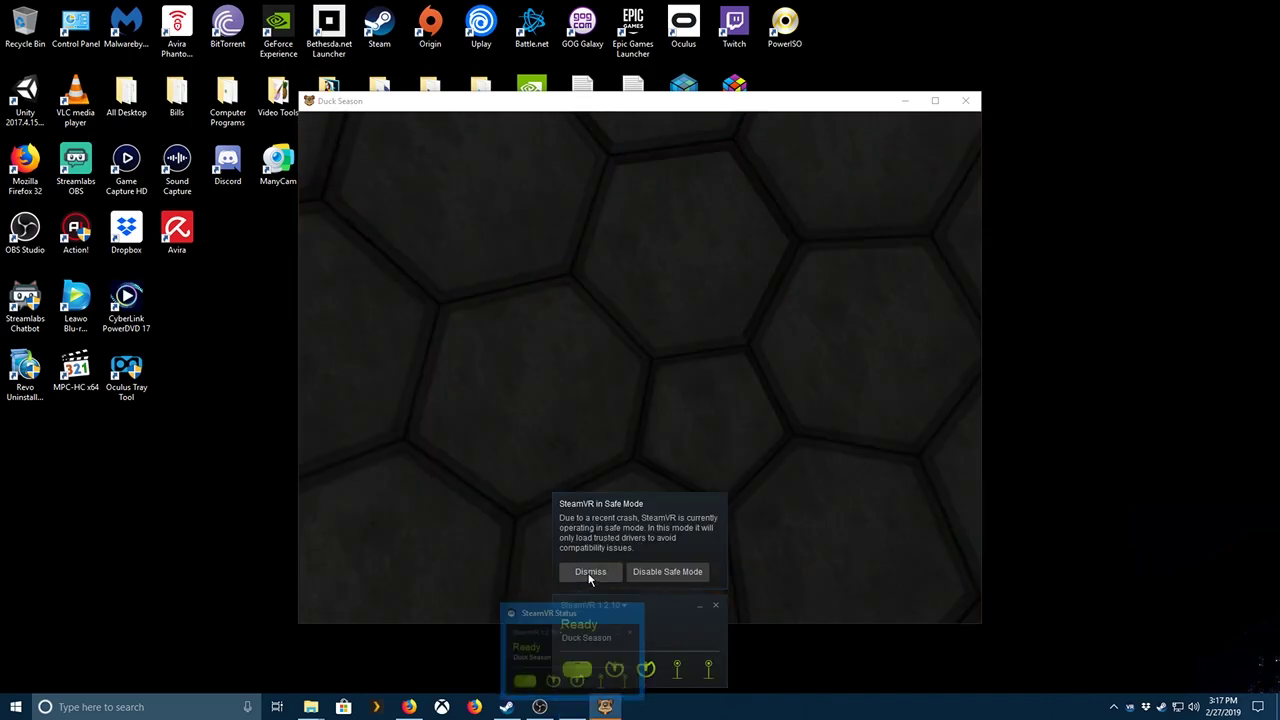
pyautogui.click(590, 578)
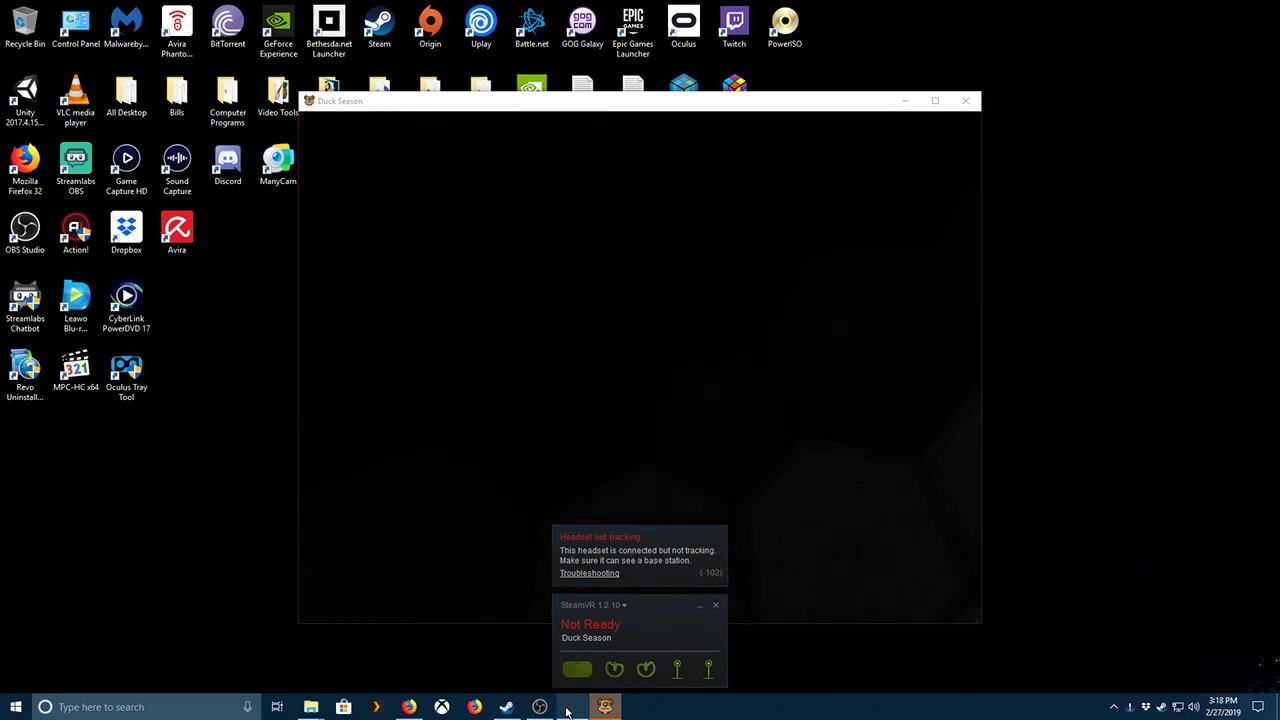
pyautogui.moveTo(566, 708)
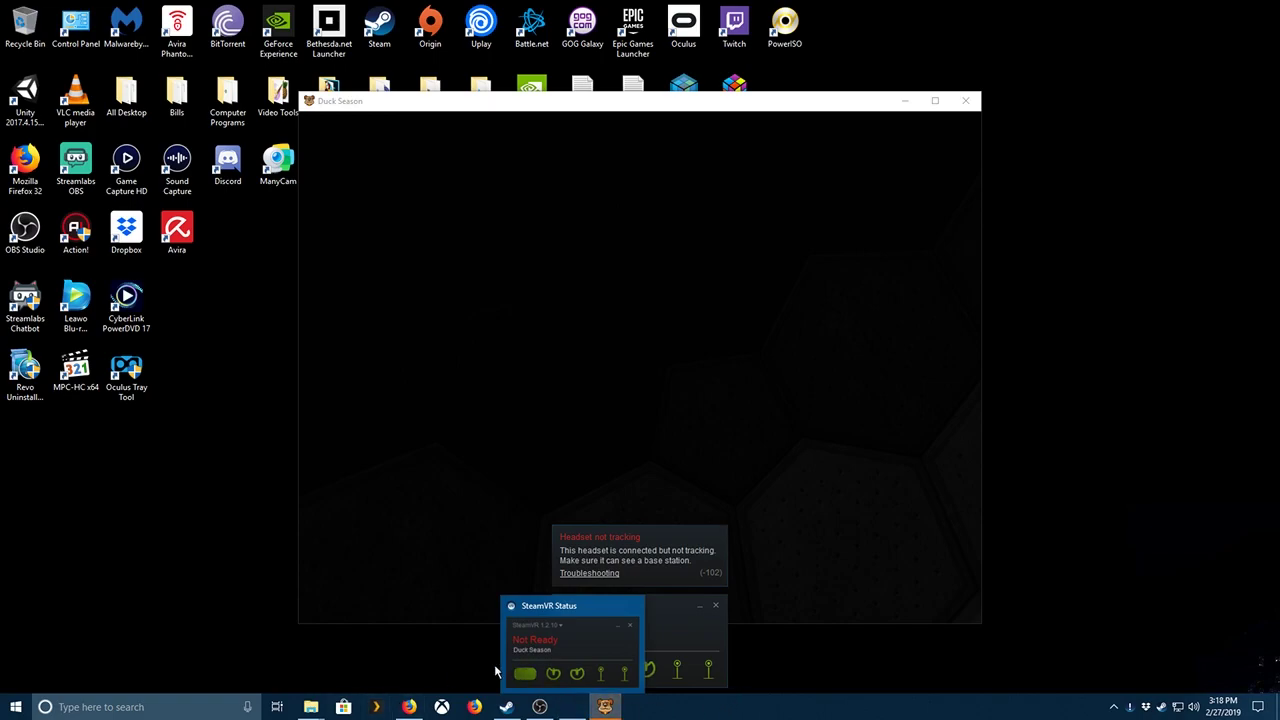
pyautogui.click(604, 707)
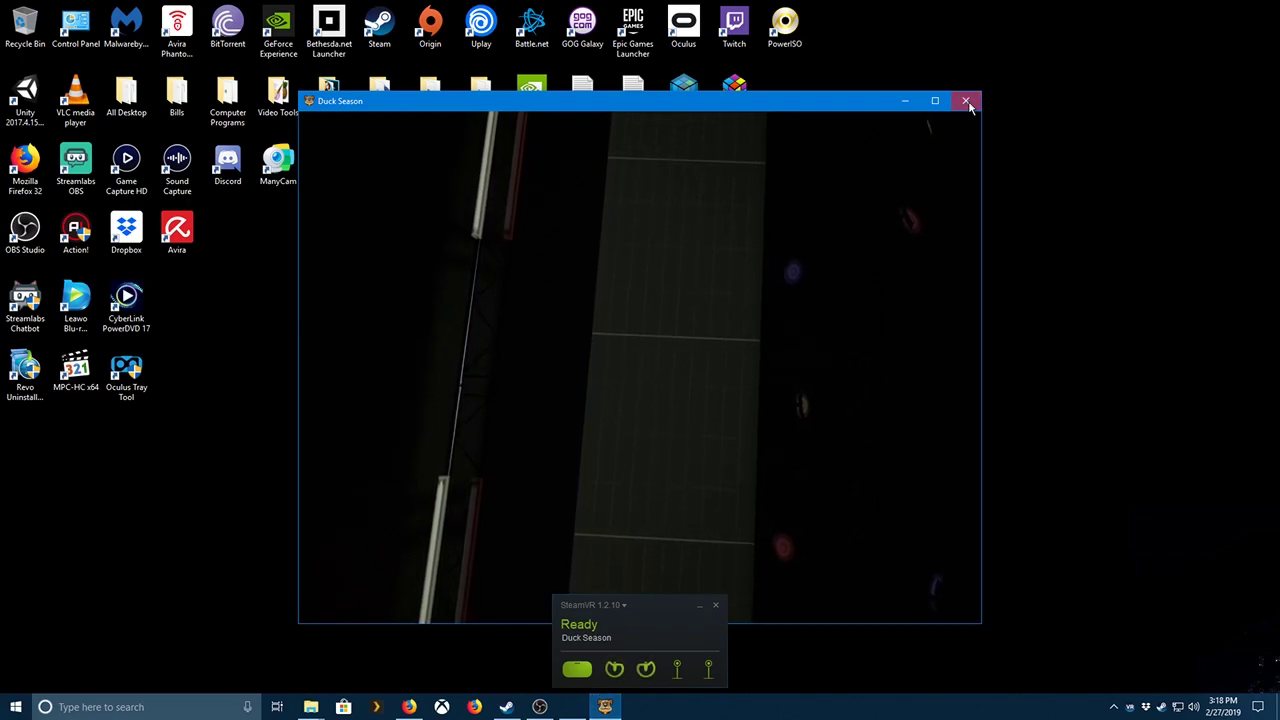
pyautogui.click(966, 101)
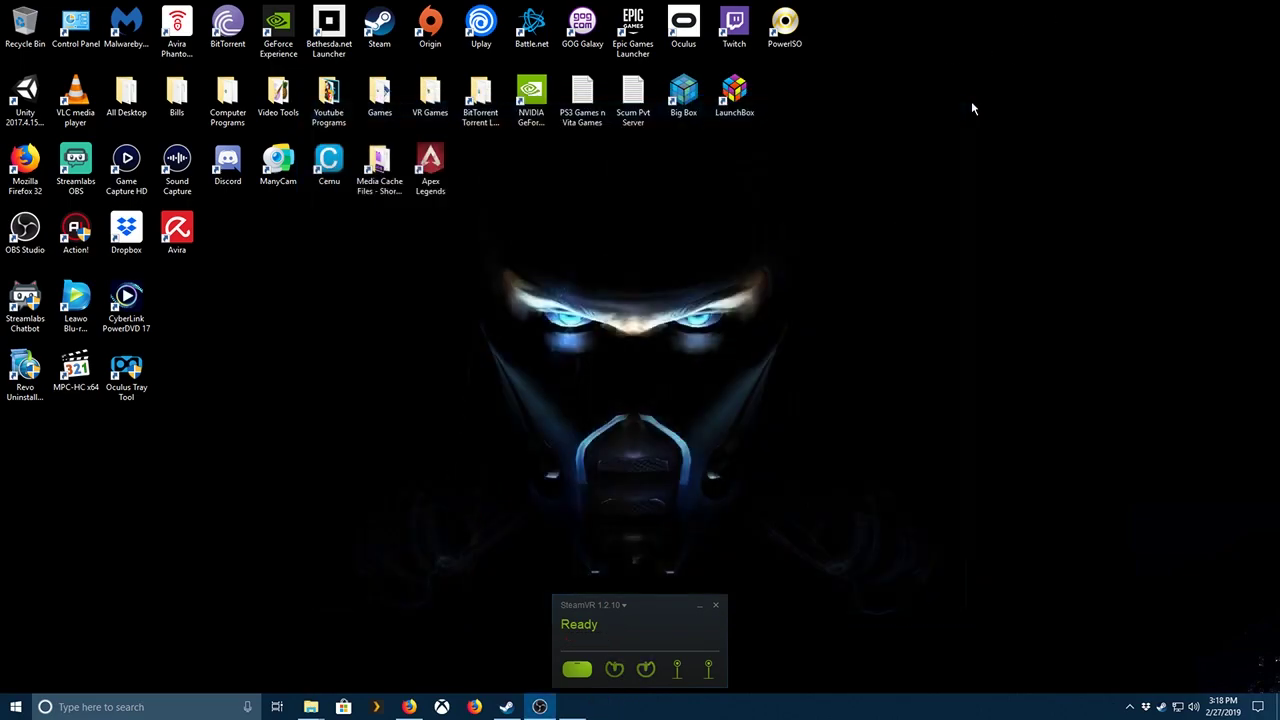
pyautogui.click(716, 606)
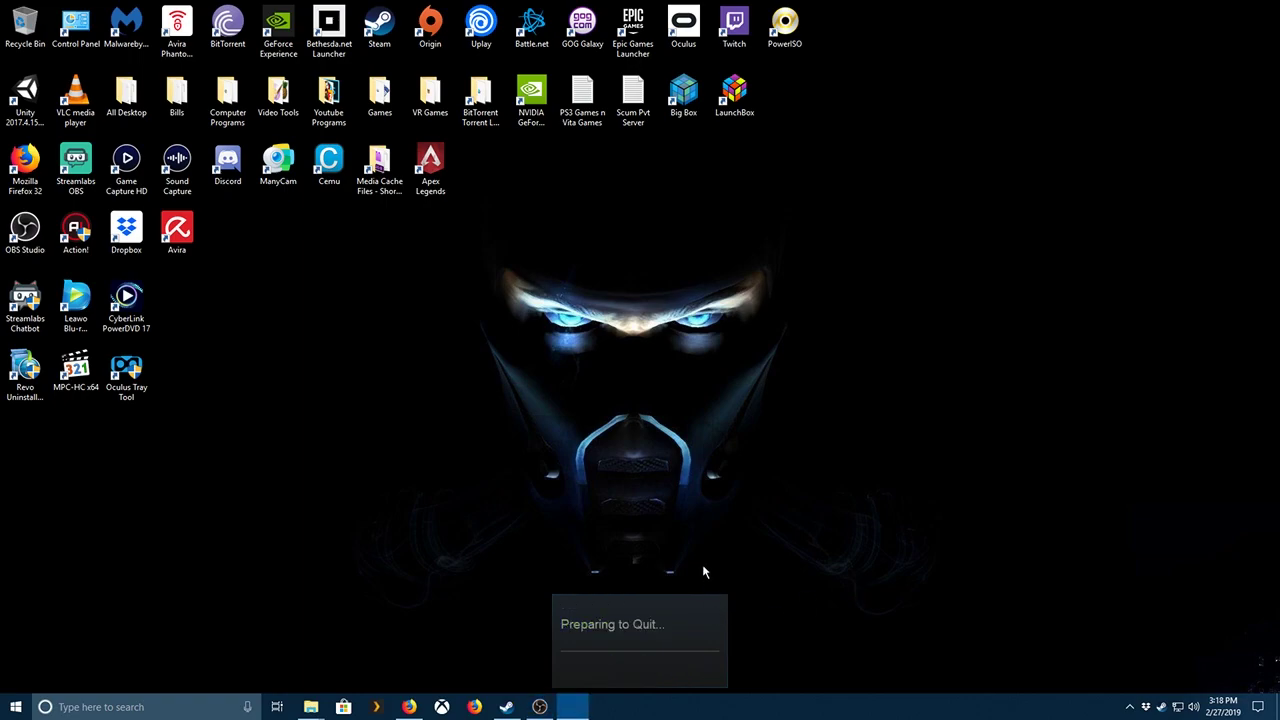